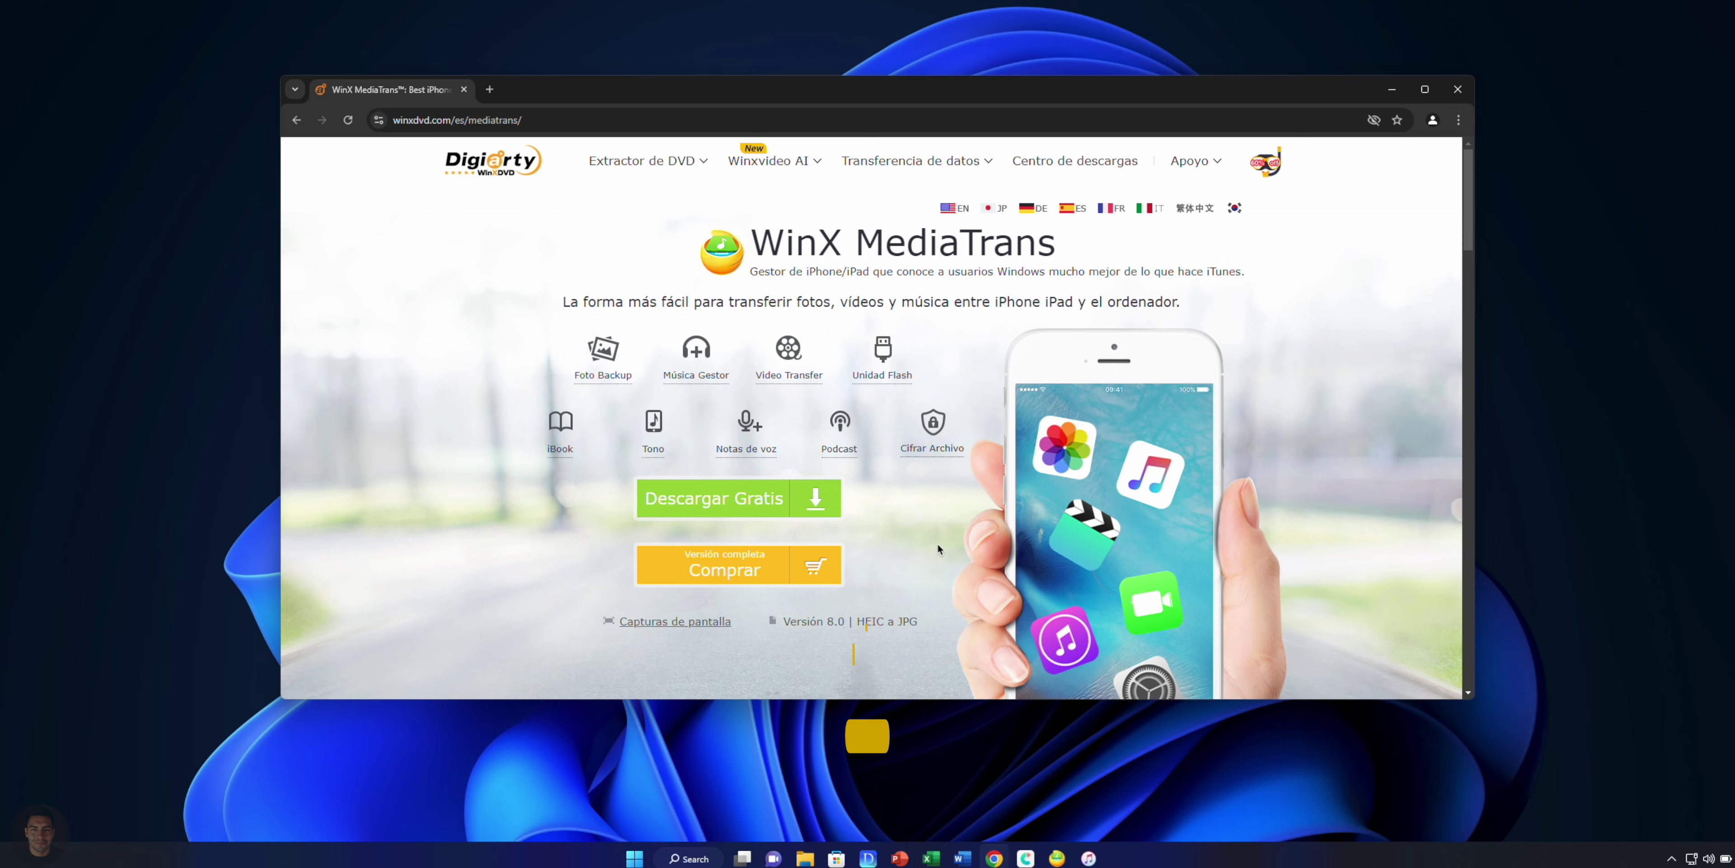
pyautogui.scroll(-3, 938, 542)
pyautogui.scroll(3, 939, 539)
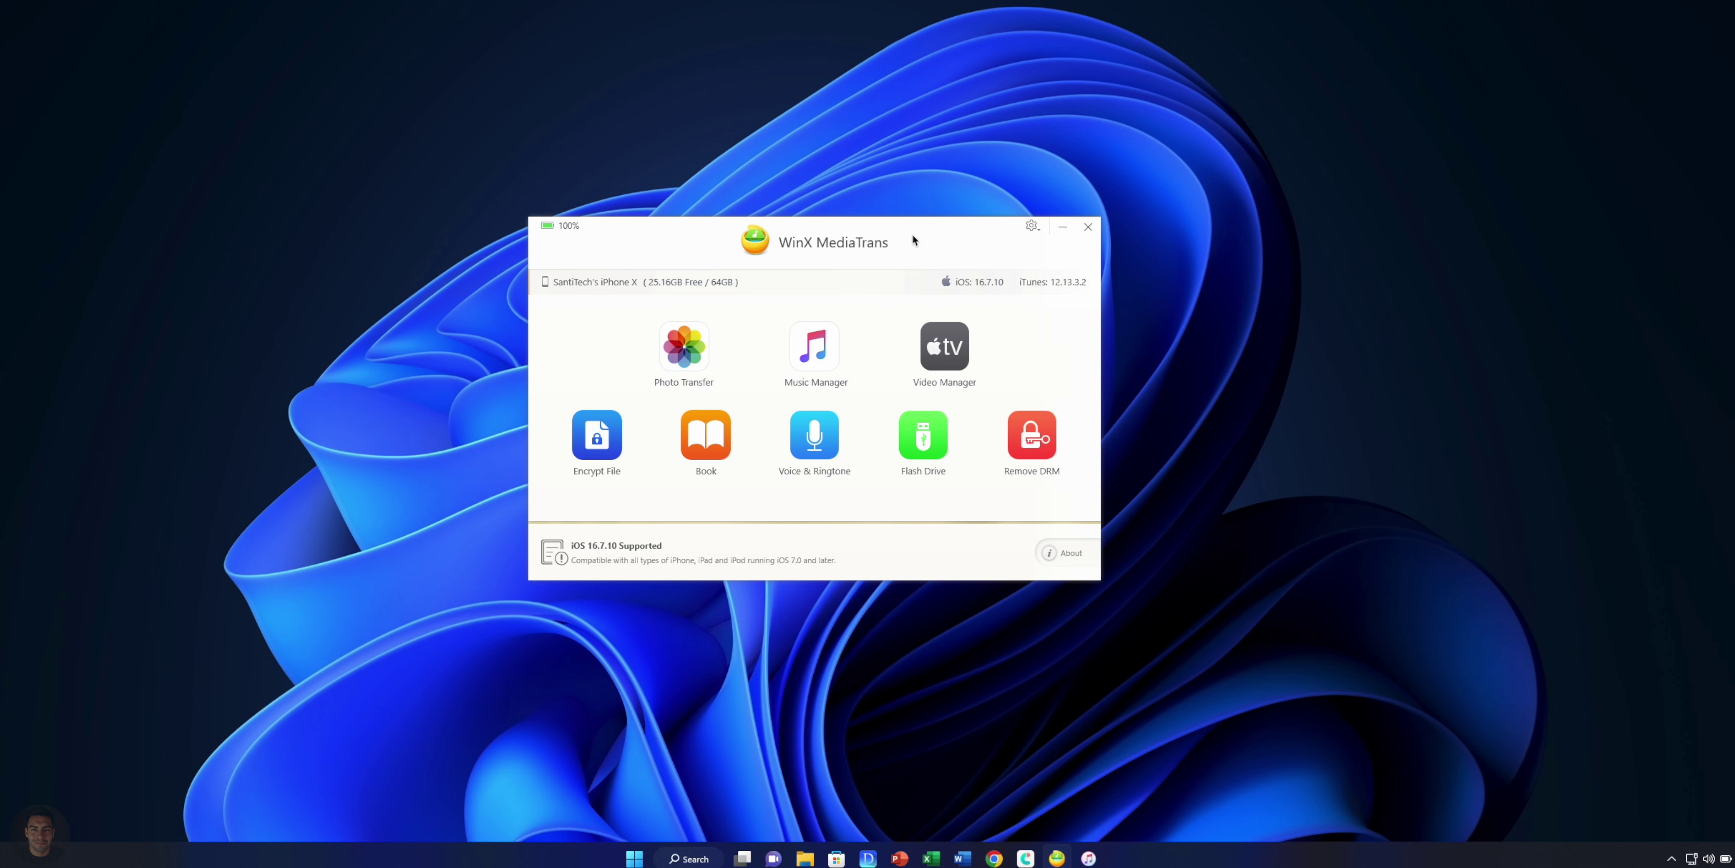
pyautogui.moveTo(913, 241); pyautogui.dragTo(953, 215)
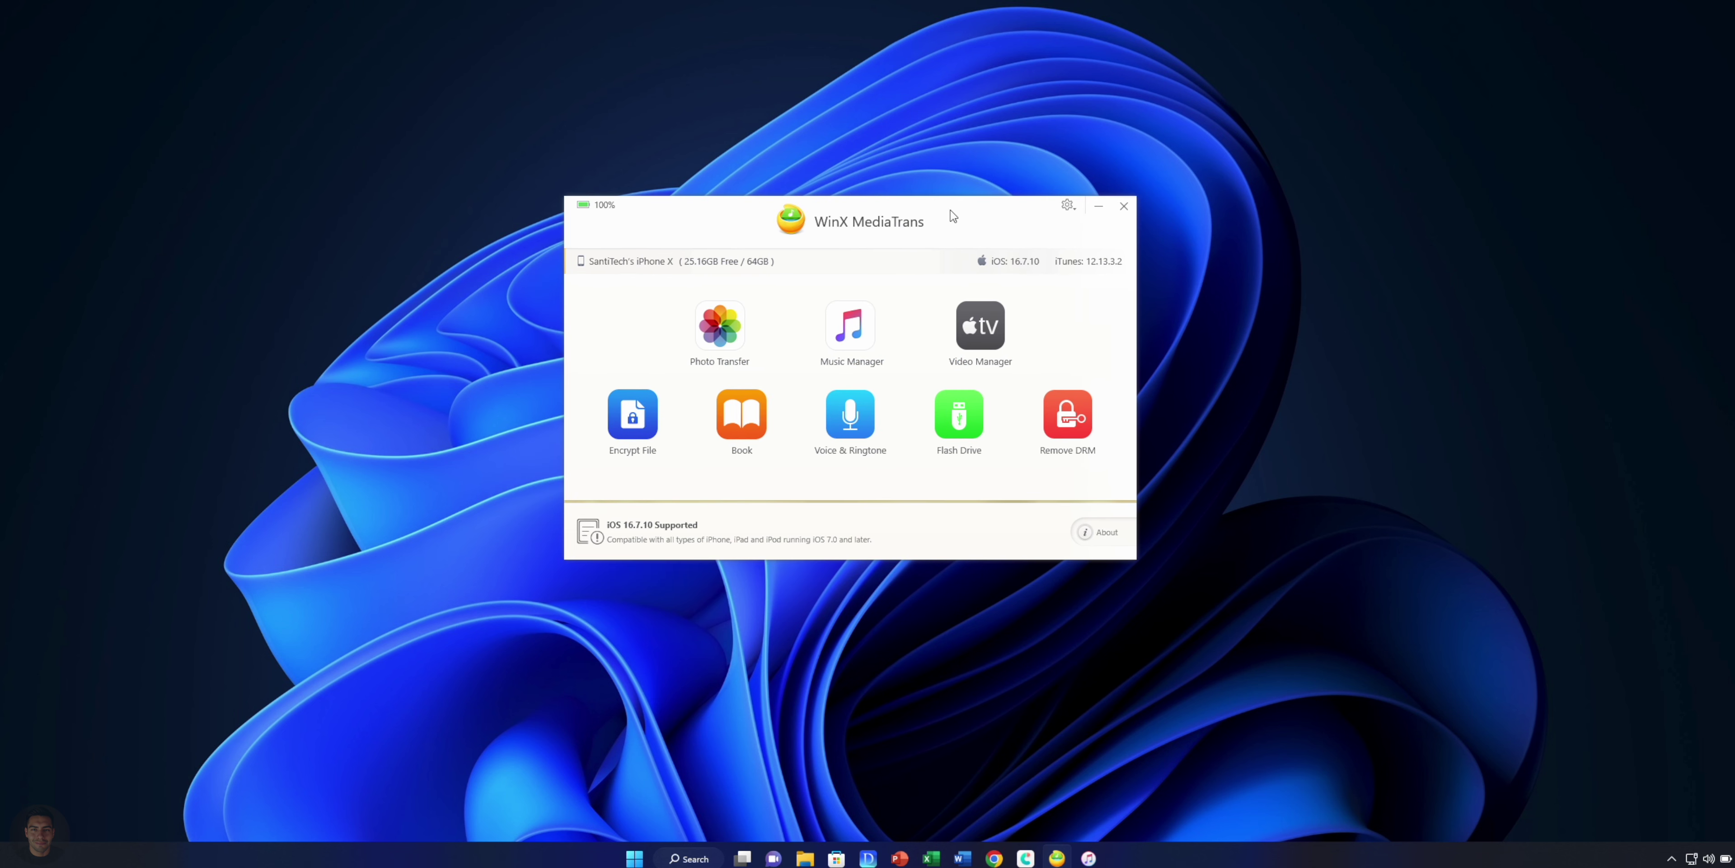
pyautogui.moveTo(953, 215)
pyautogui.mouseDown()
pyautogui.moveTo(791, 148)
pyautogui.moveTo(900, 195)
pyautogui.moveTo(978, 201)
pyautogui.mouseUp()
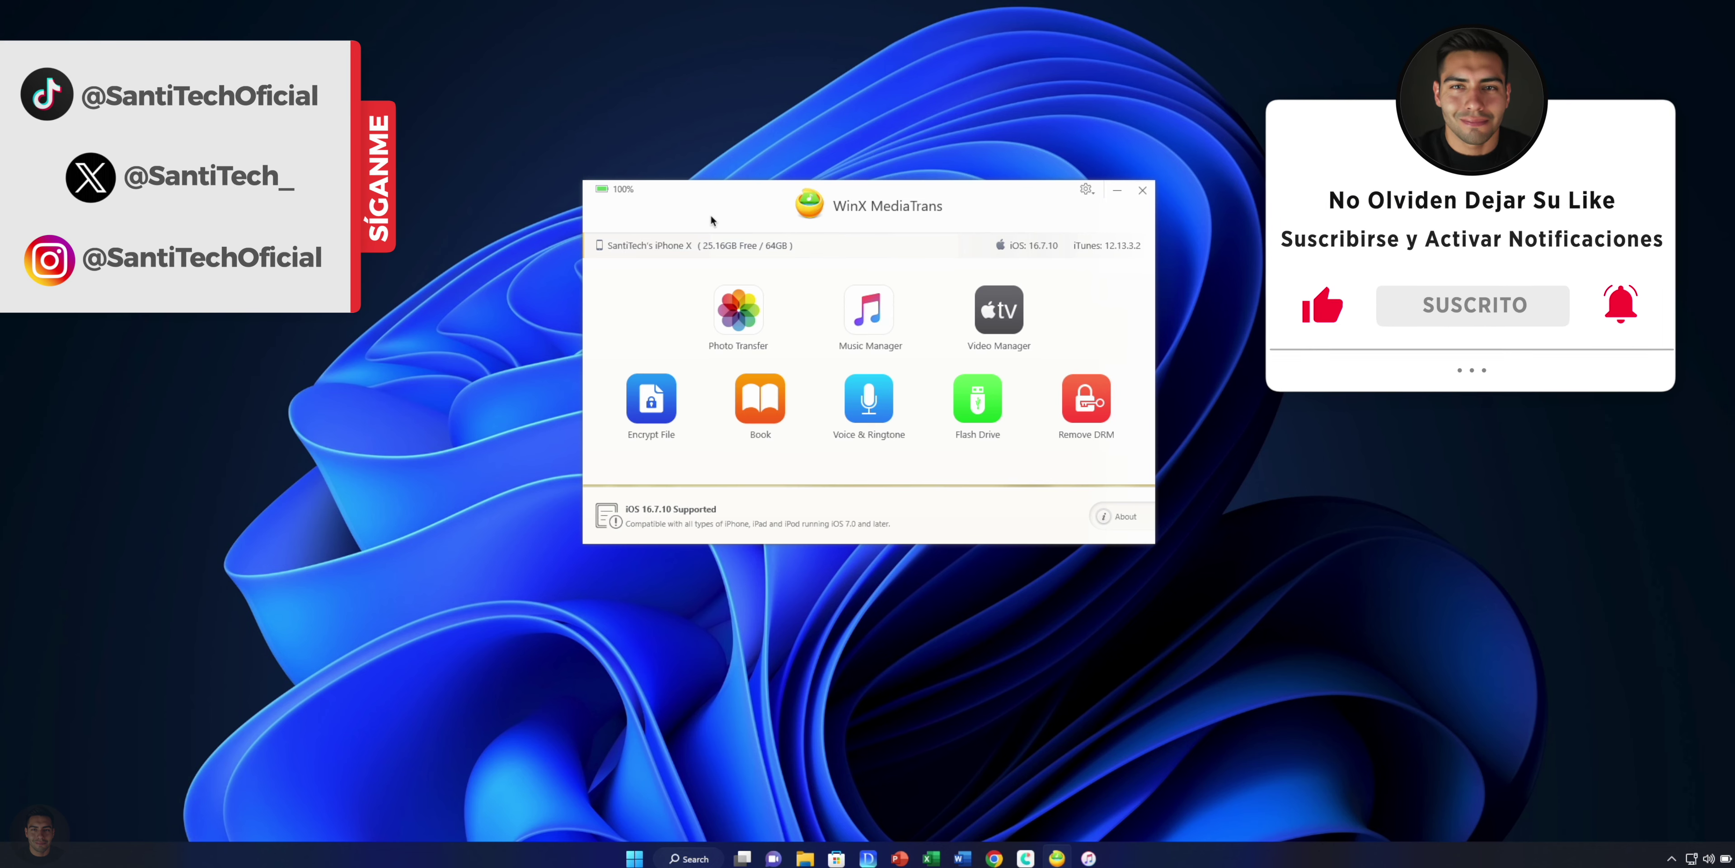
pyautogui.moveTo(711, 212)
pyautogui.mouseDown()
pyautogui.moveTo(663, 218)
pyautogui.moveTo(718, 210)
pyautogui.mouseUp()
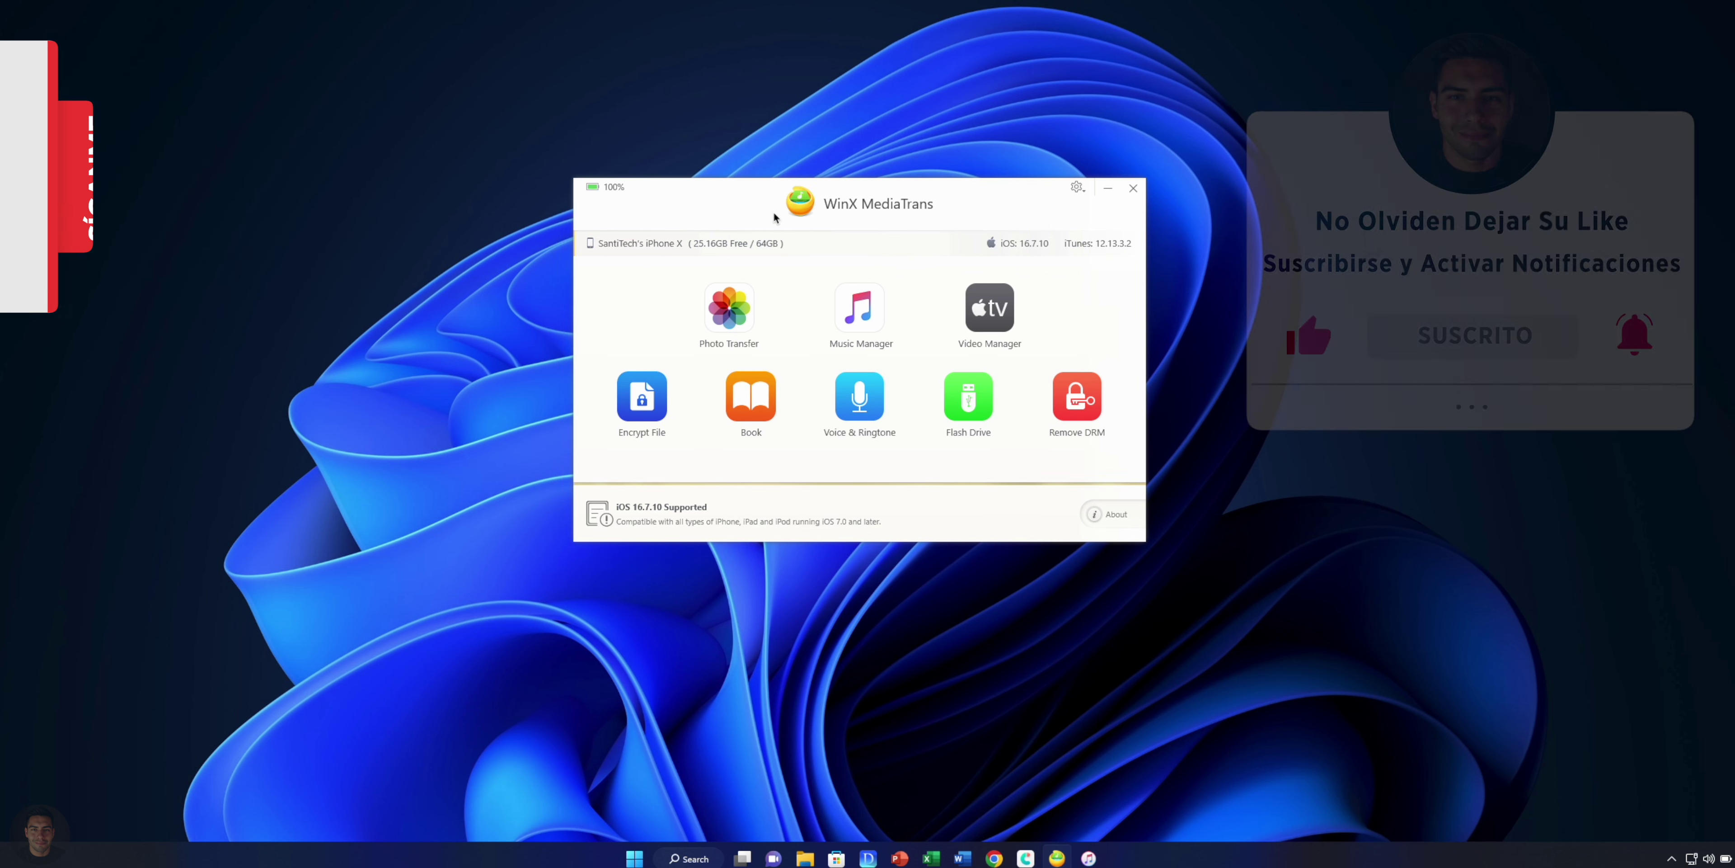
pyautogui.moveTo(712, 186)
pyautogui.mouseDown()
pyautogui.moveTo(881, 269)
pyautogui.moveTo(709, 181)
pyautogui.mouseUp()
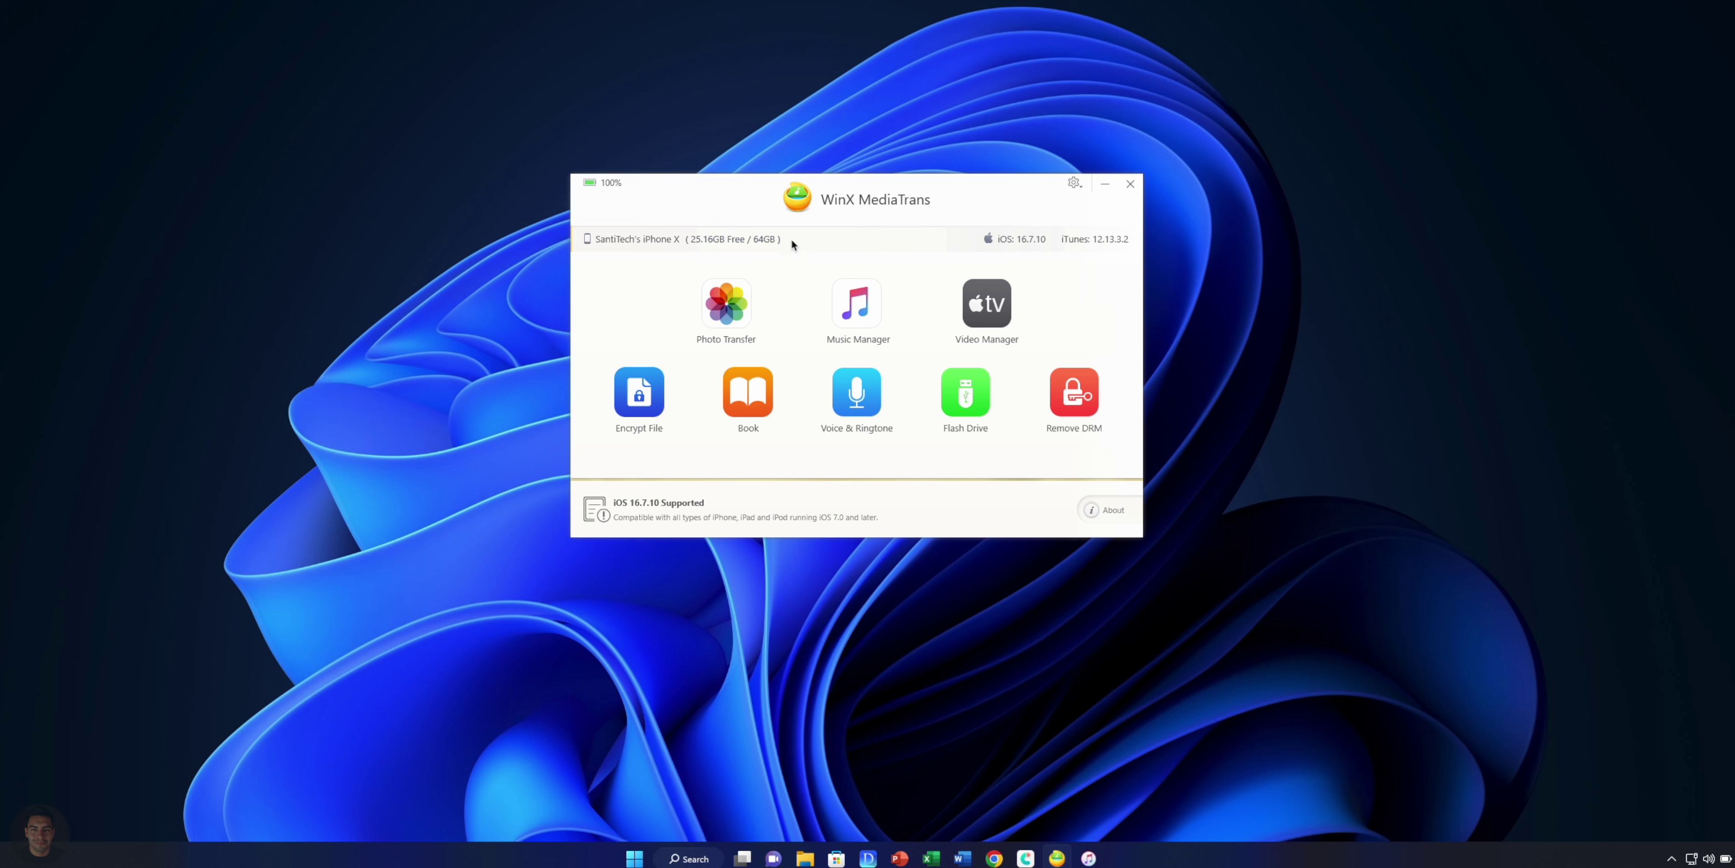
# Open Photo Transfer and select five photos spread over the first three rows of the Camera Roll's 2024-09 group.
pyautogui.click(734, 310)
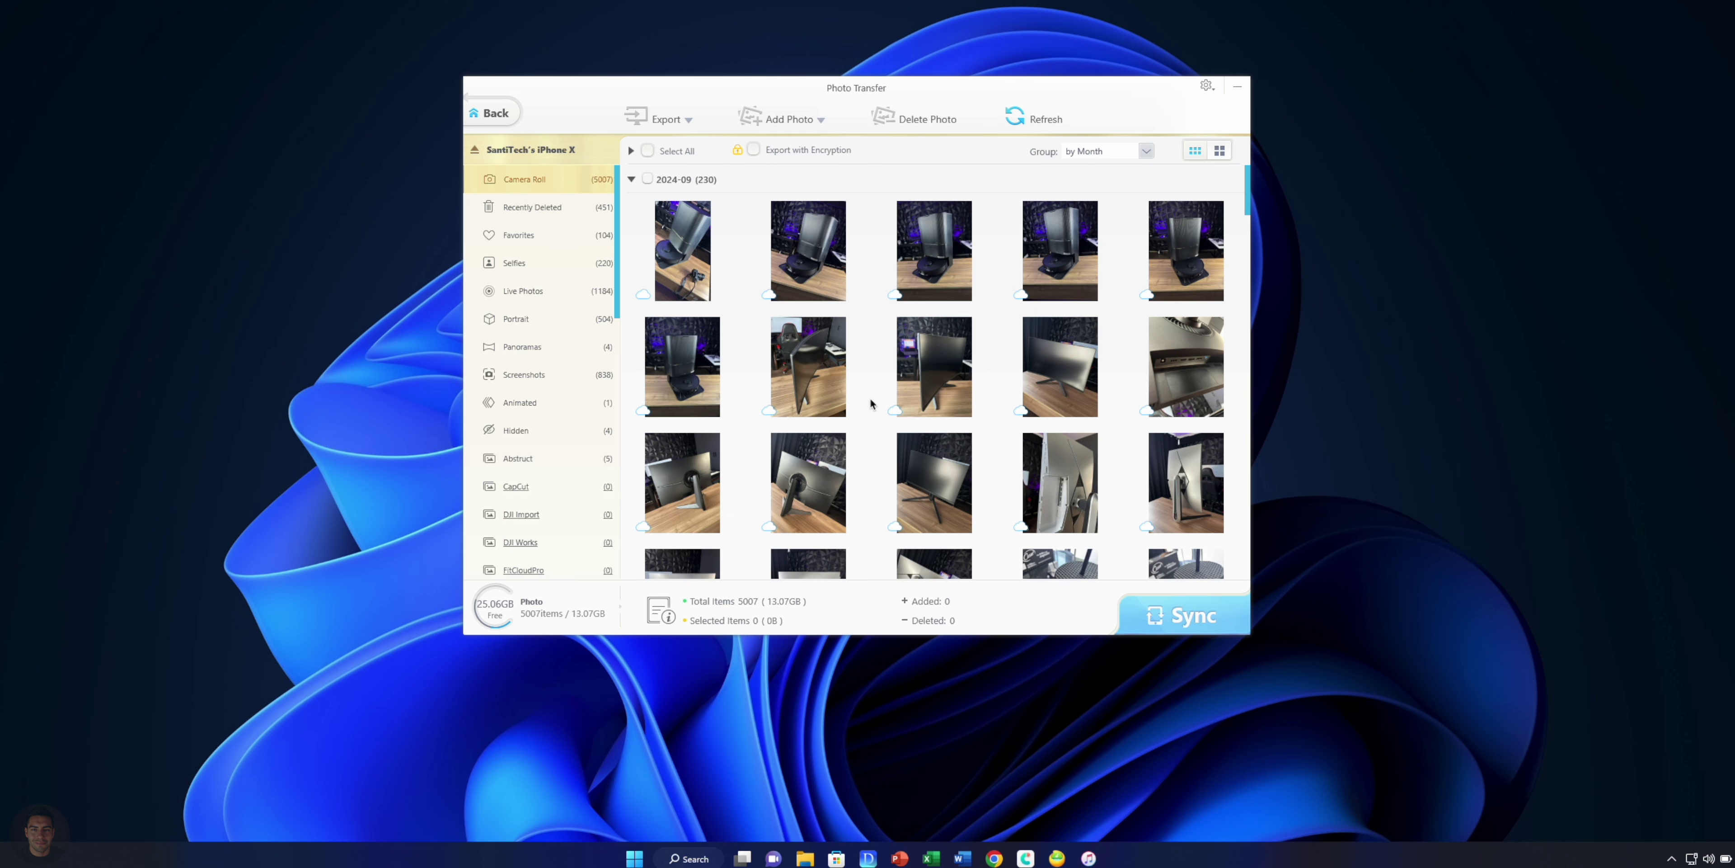
pyautogui.scroll(-5, 870, 402)
pyautogui.scroll(4, 870, 402)
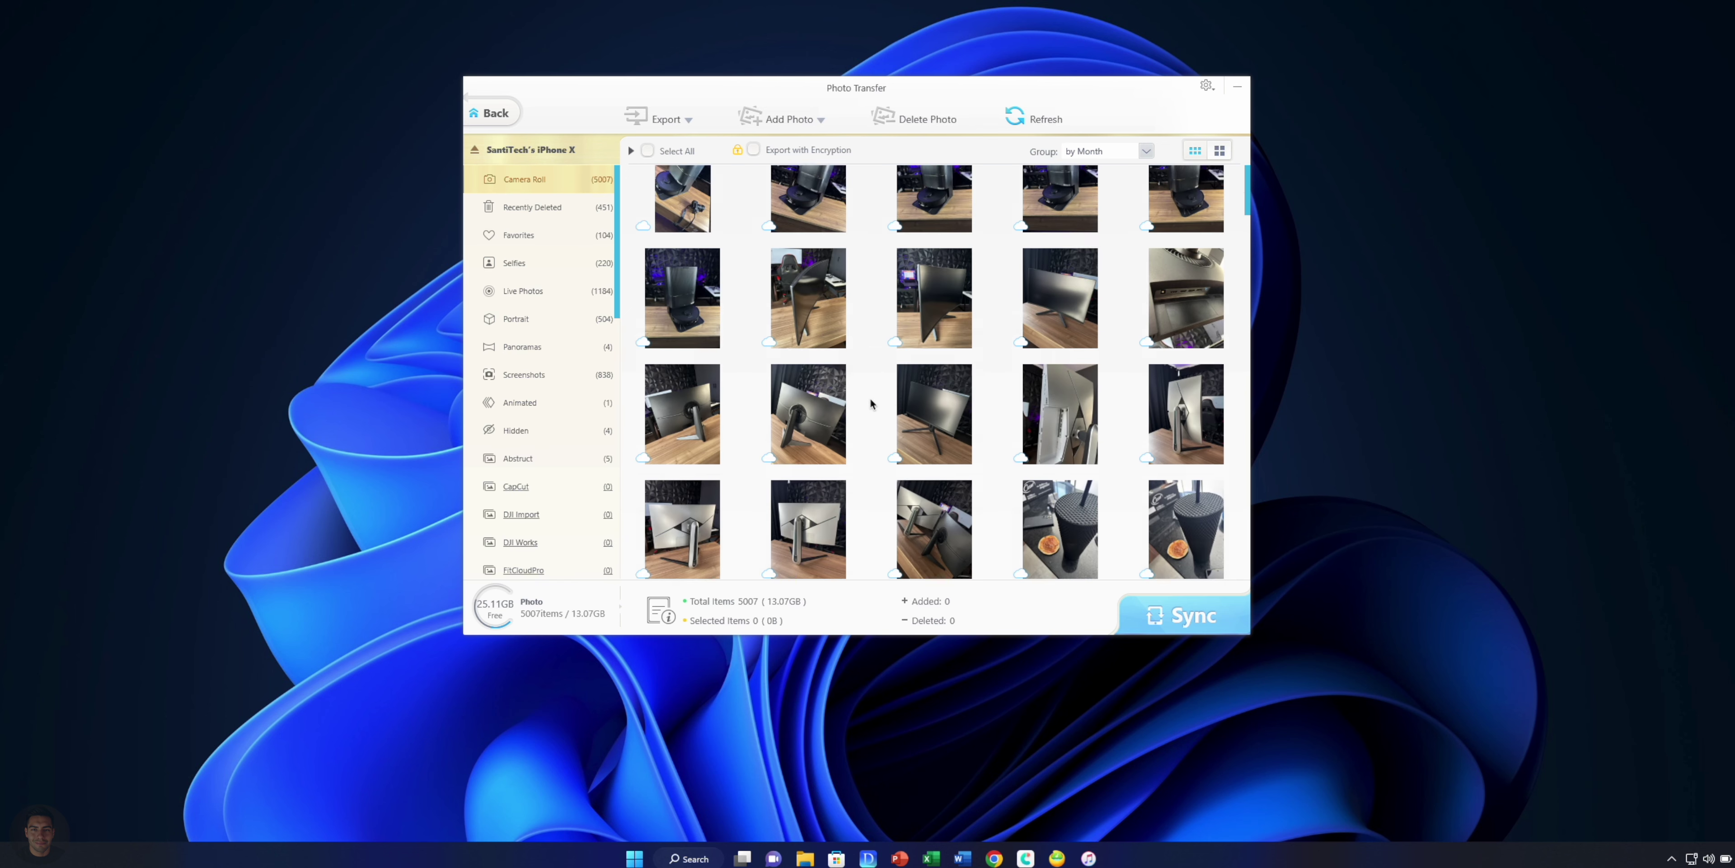
pyautogui.scroll(-8, 870, 403)
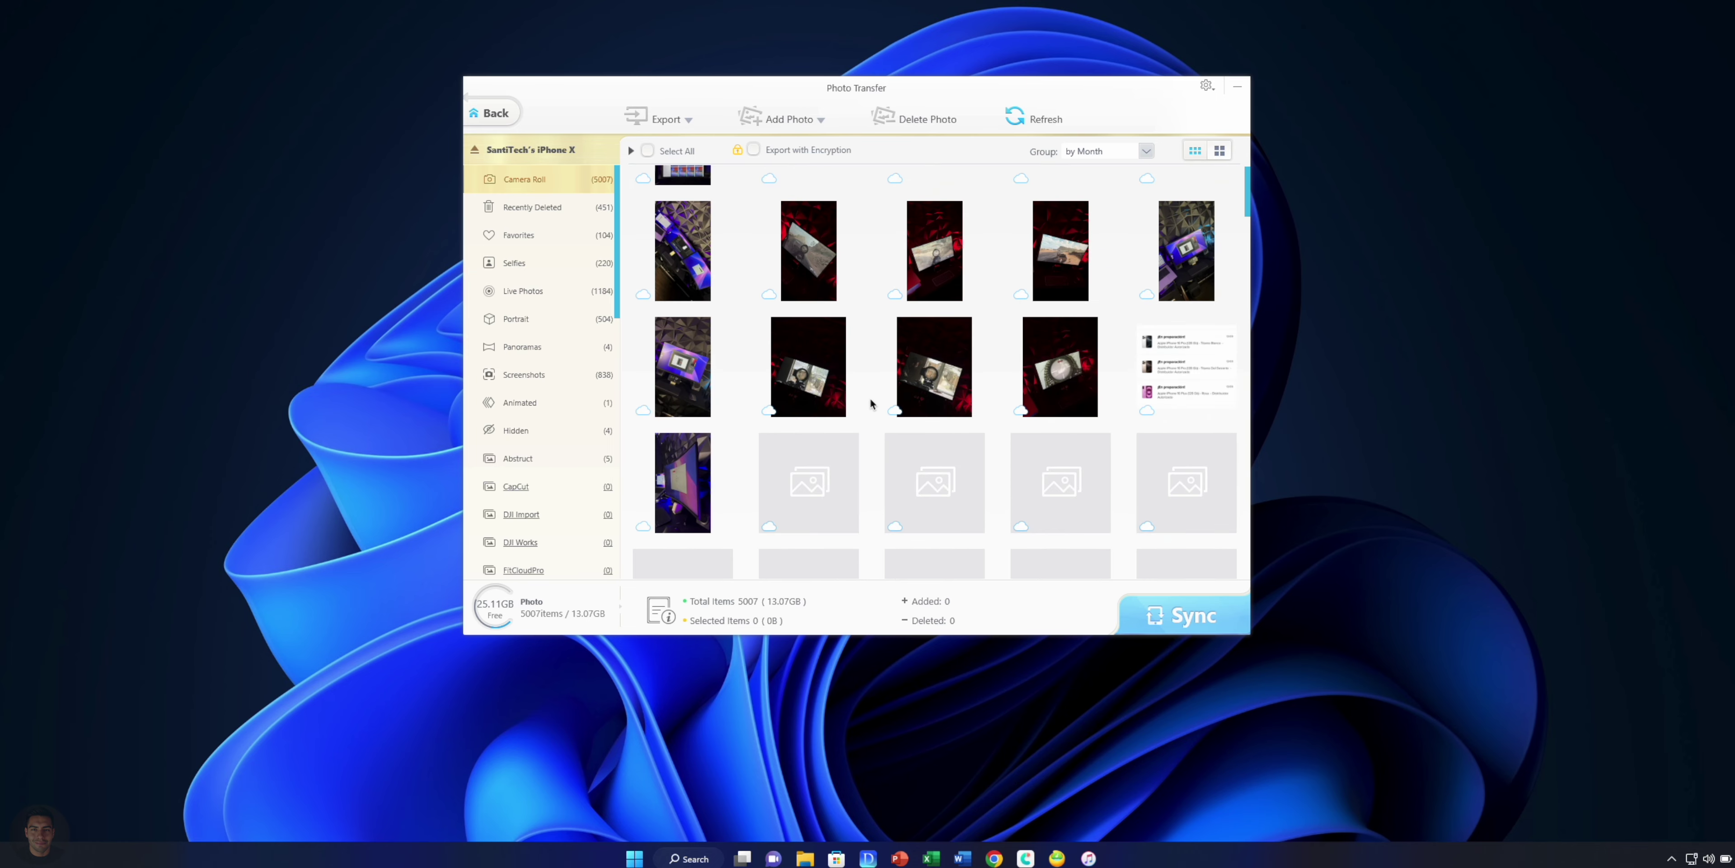
pyautogui.scroll(-15, 870, 402)
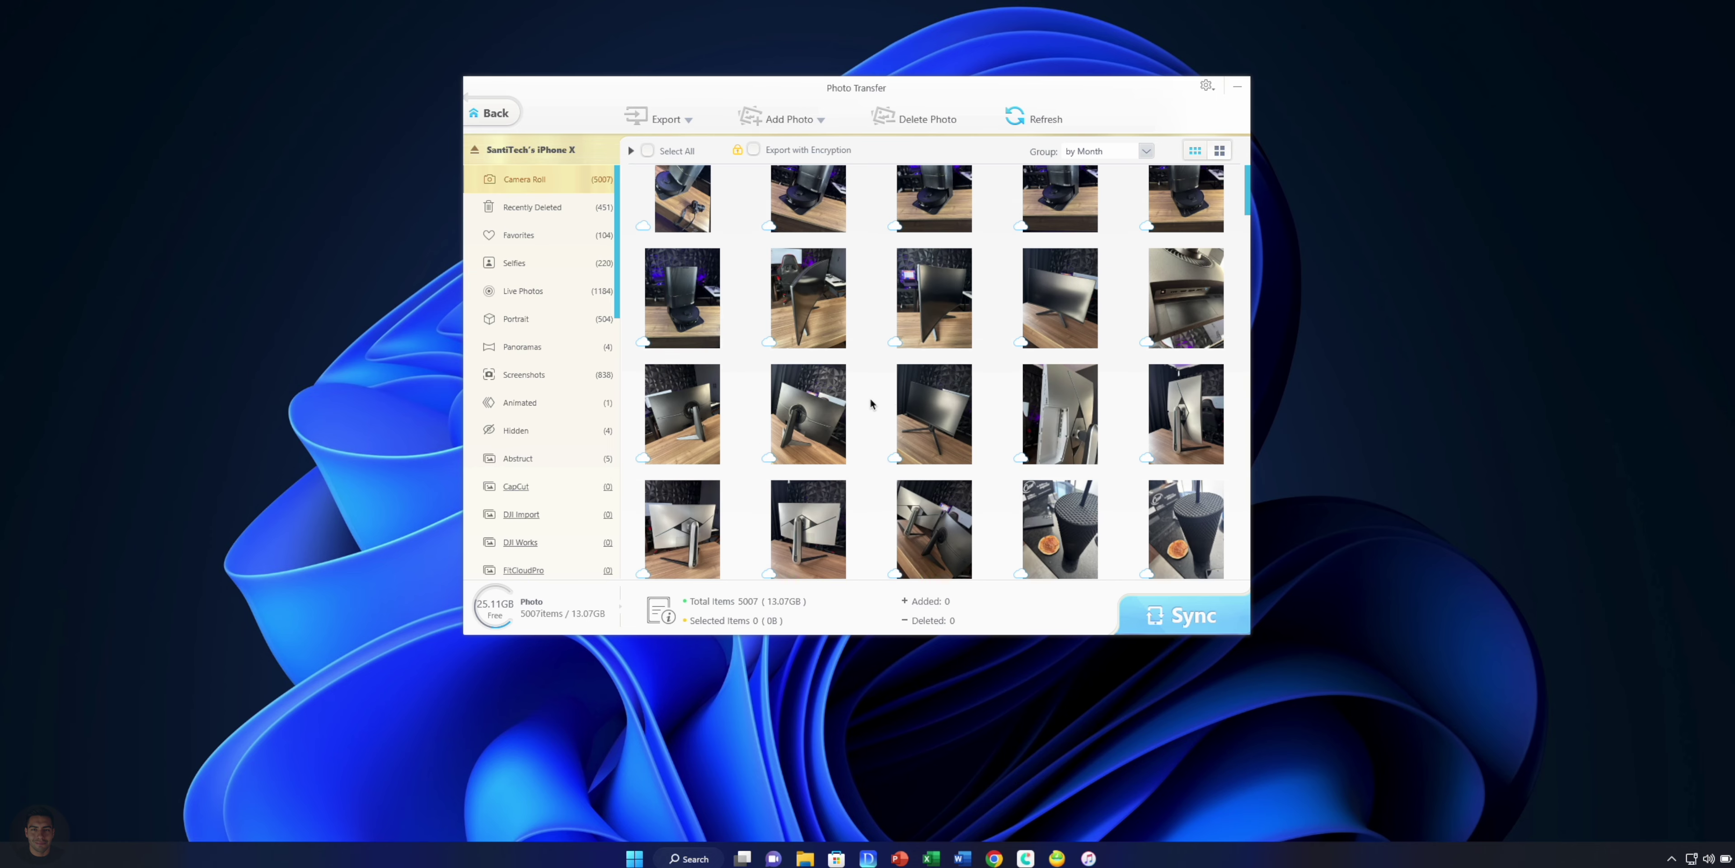
pyautogui.scroll(1, 683, 256)
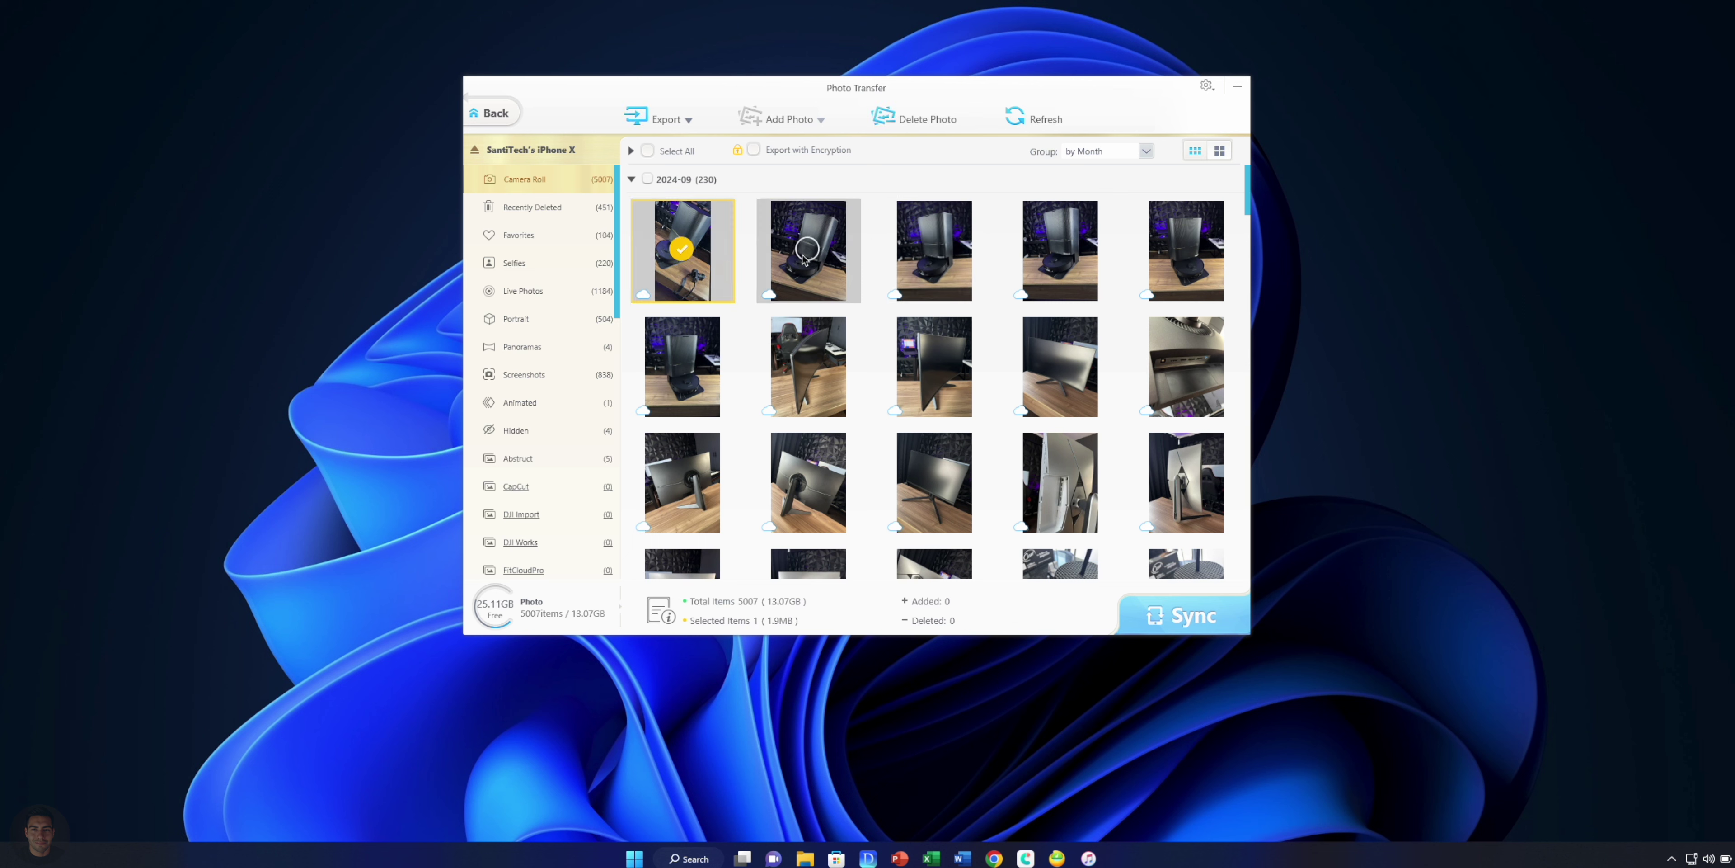
pyautogui.click(800, 331)
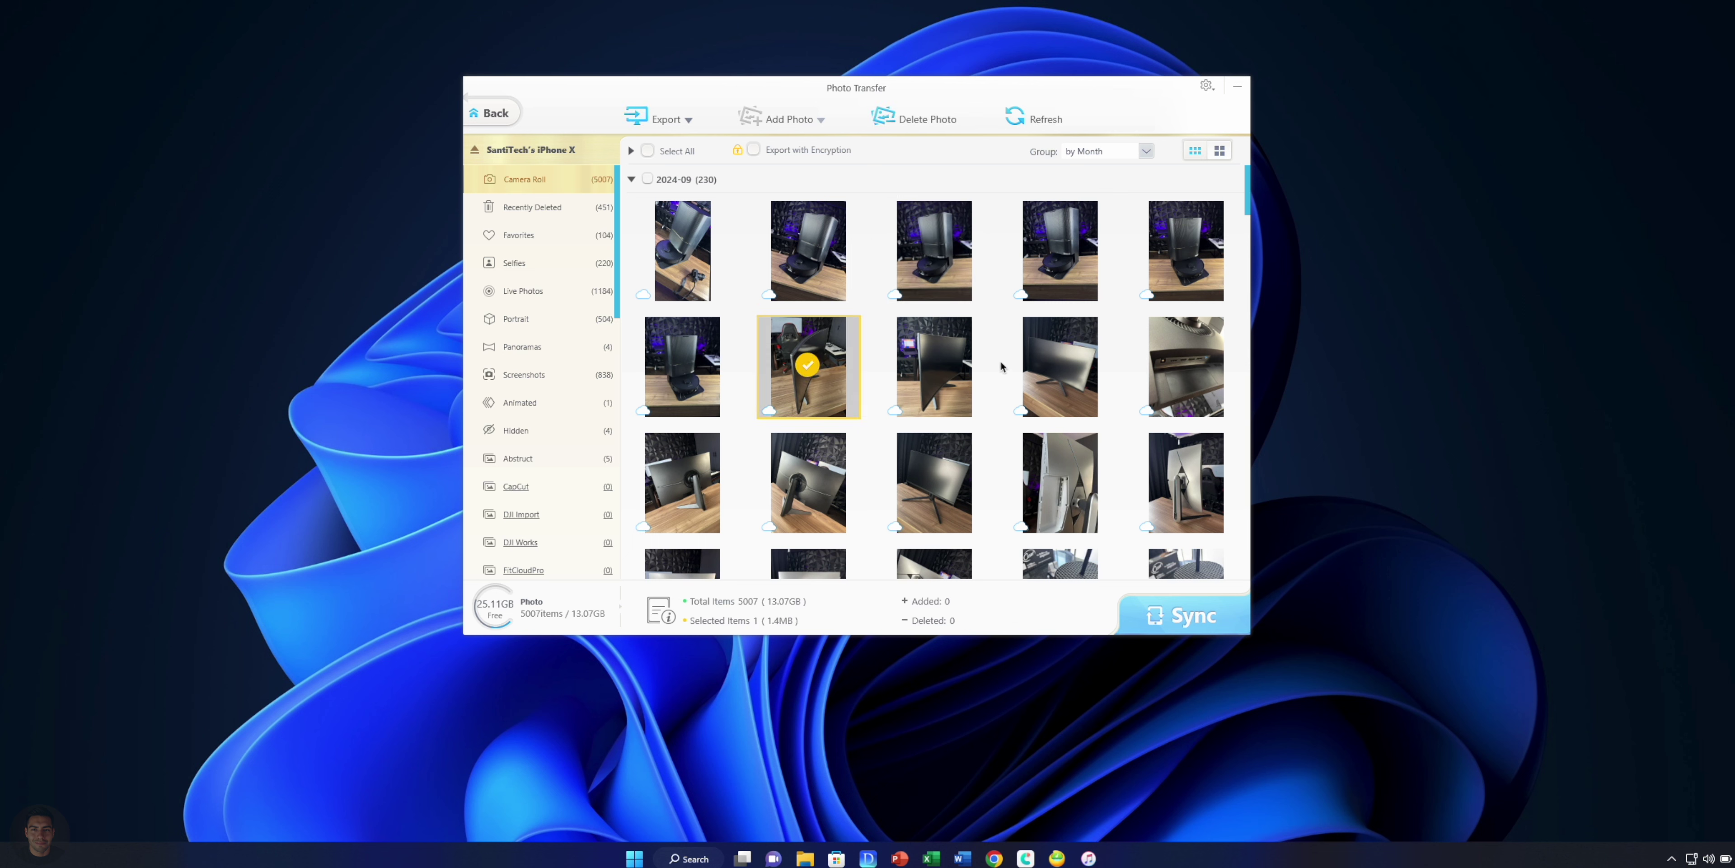
pyautogui.click(703, 283)
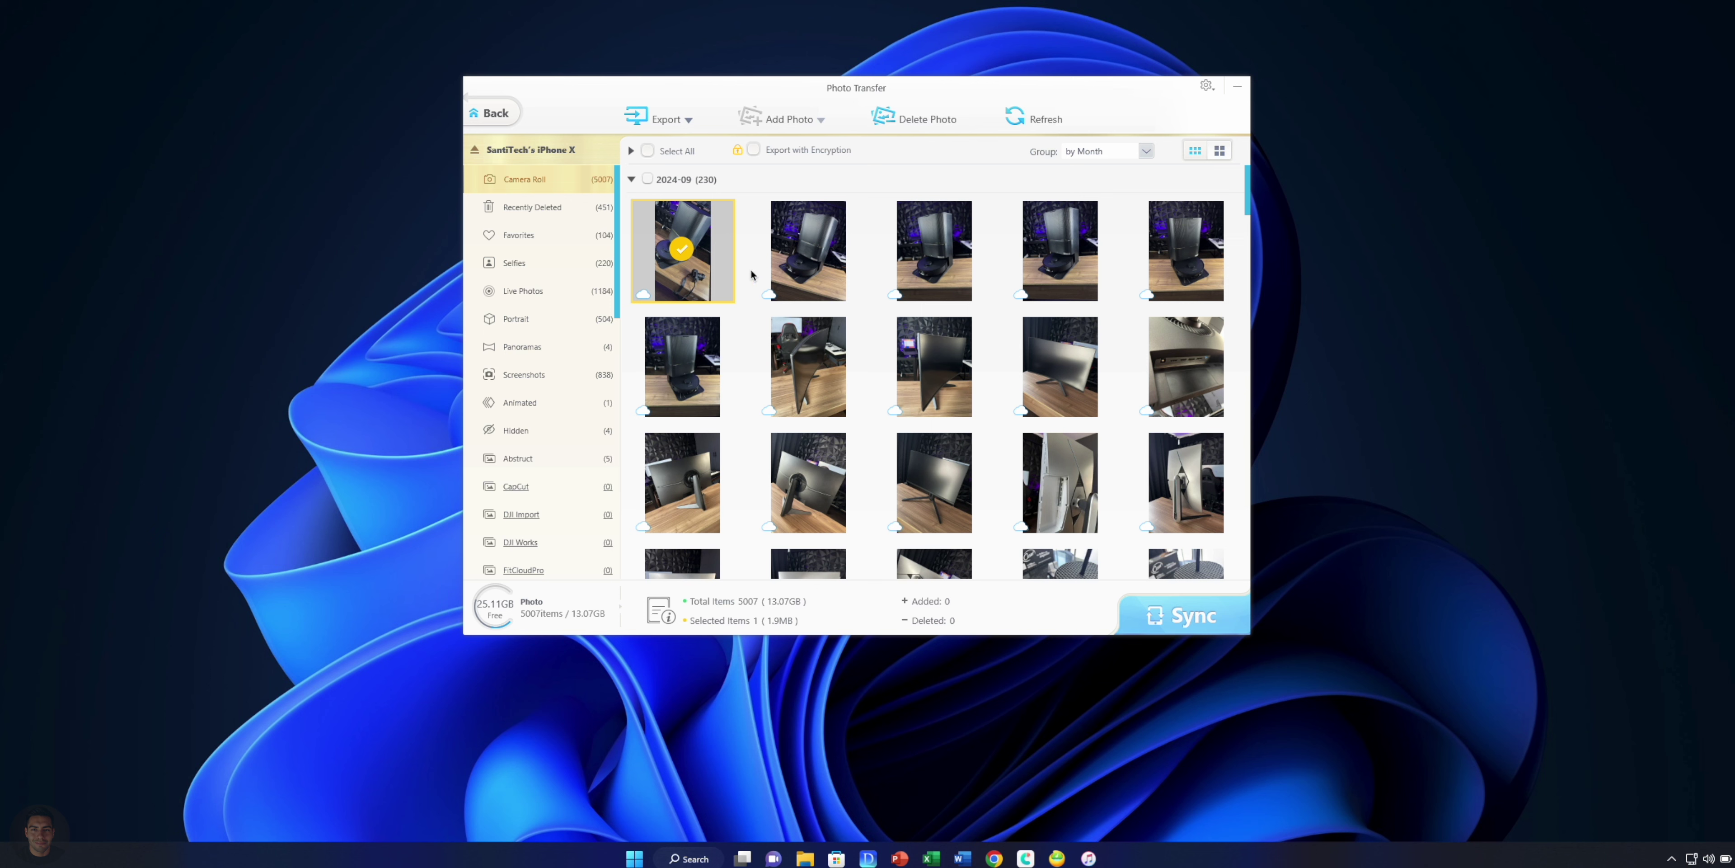
pyautogui.click(807, 248)
pyautogui.keyDown('shift'); pyautogui.click(817, 351); pyautogui.keyUp('shift')
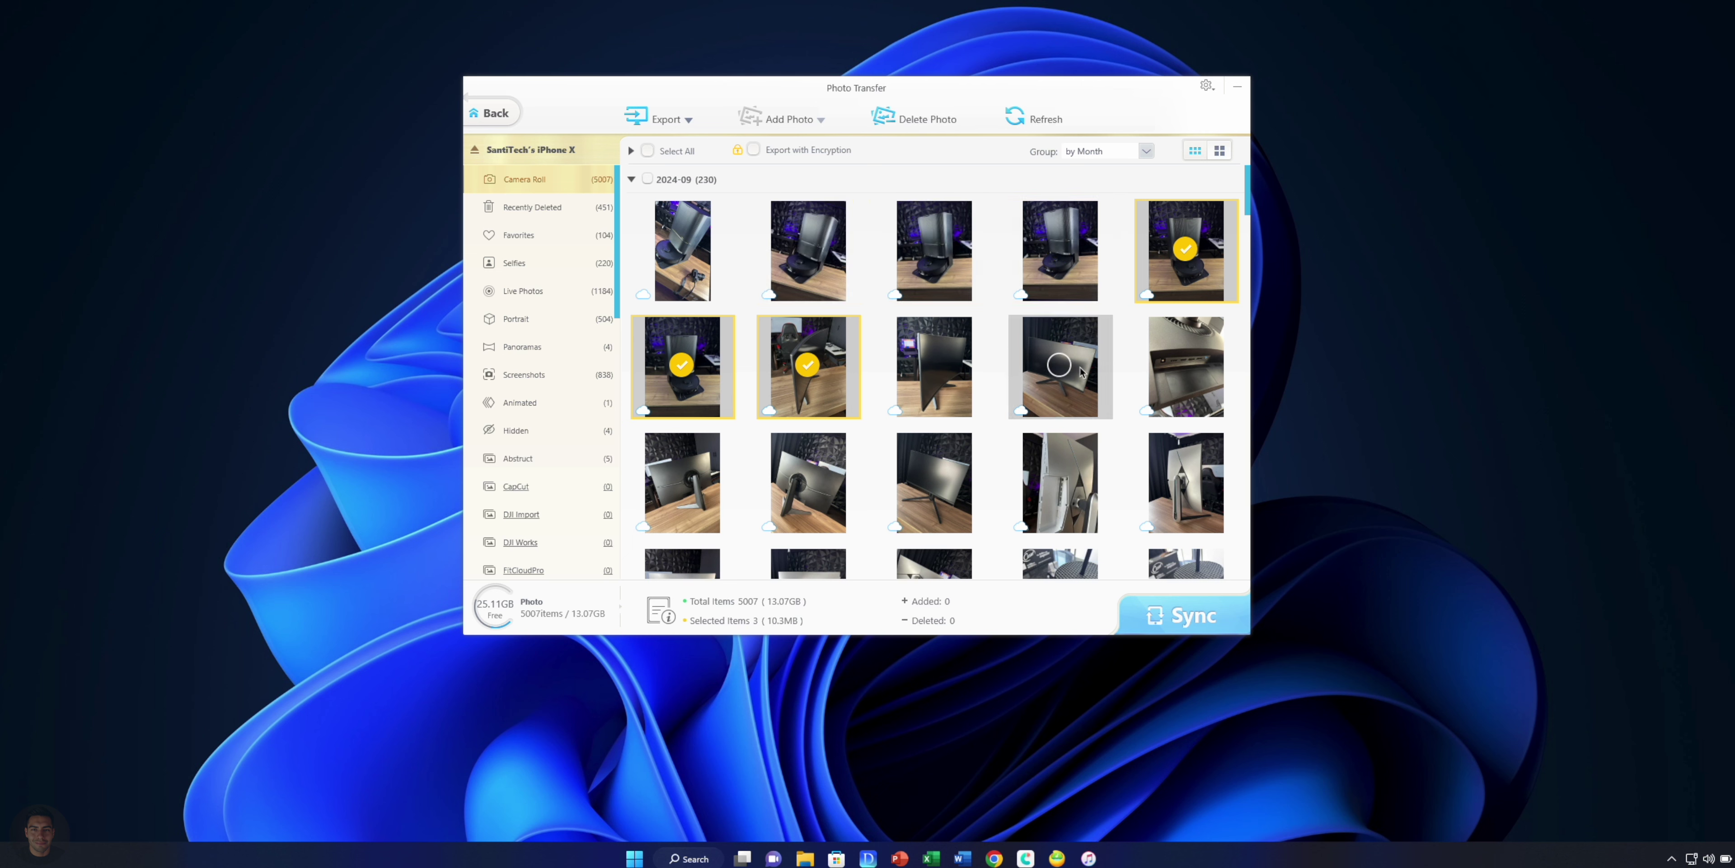
pyautogui.click(1062, 485)
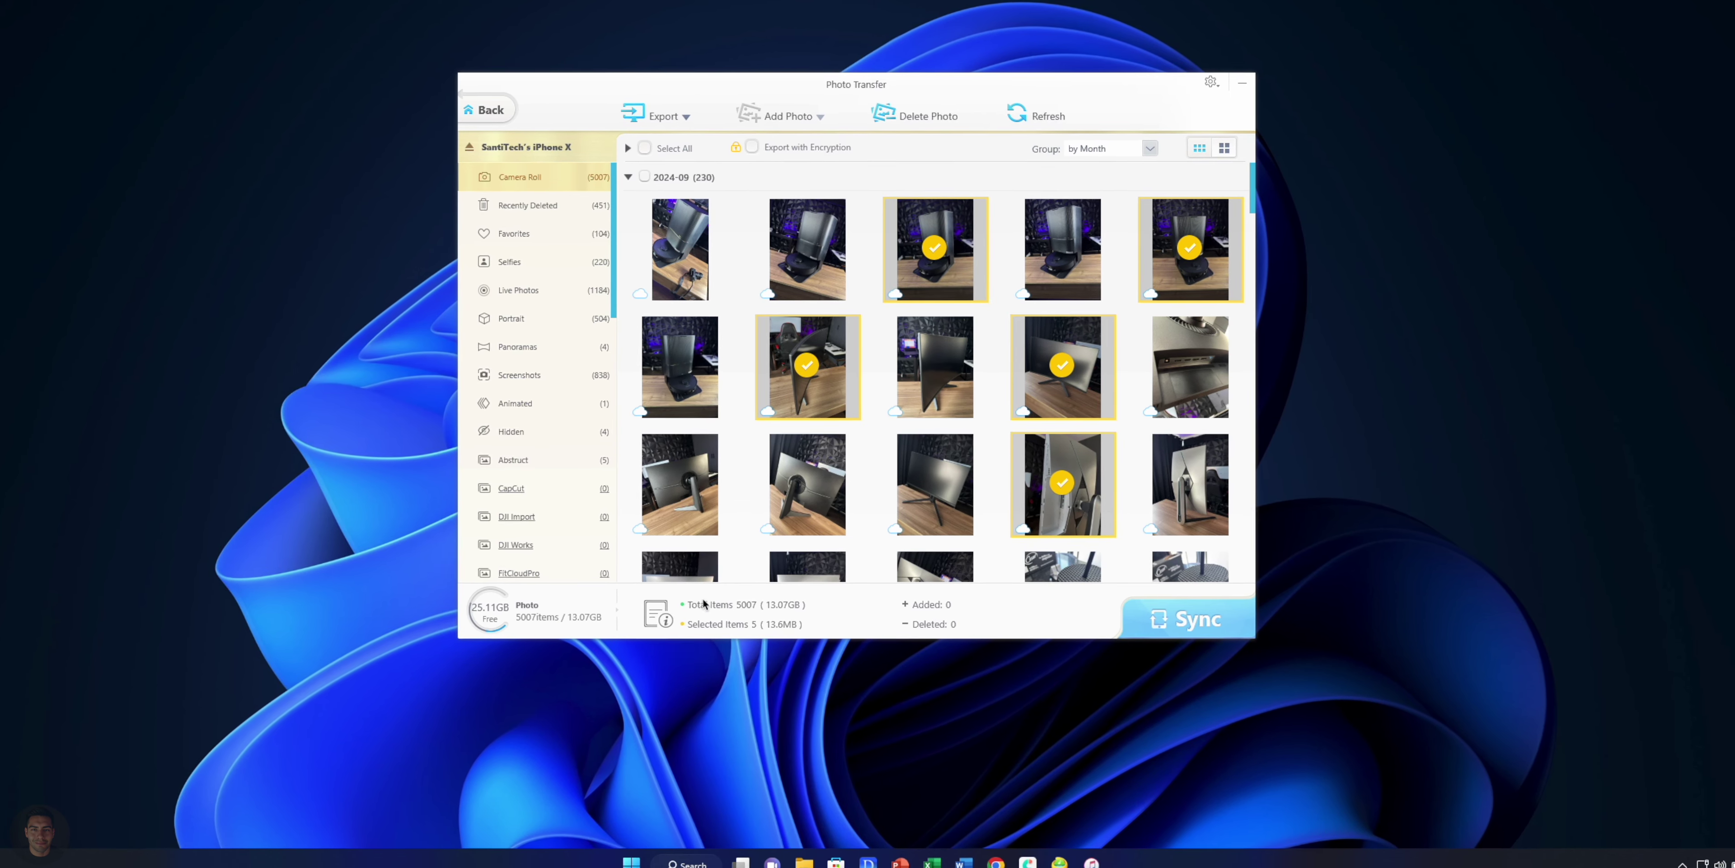
# Try to export the five selected Camera Roll photos to the computer and dismiss the export report.
pyautogui.click(684, 114)
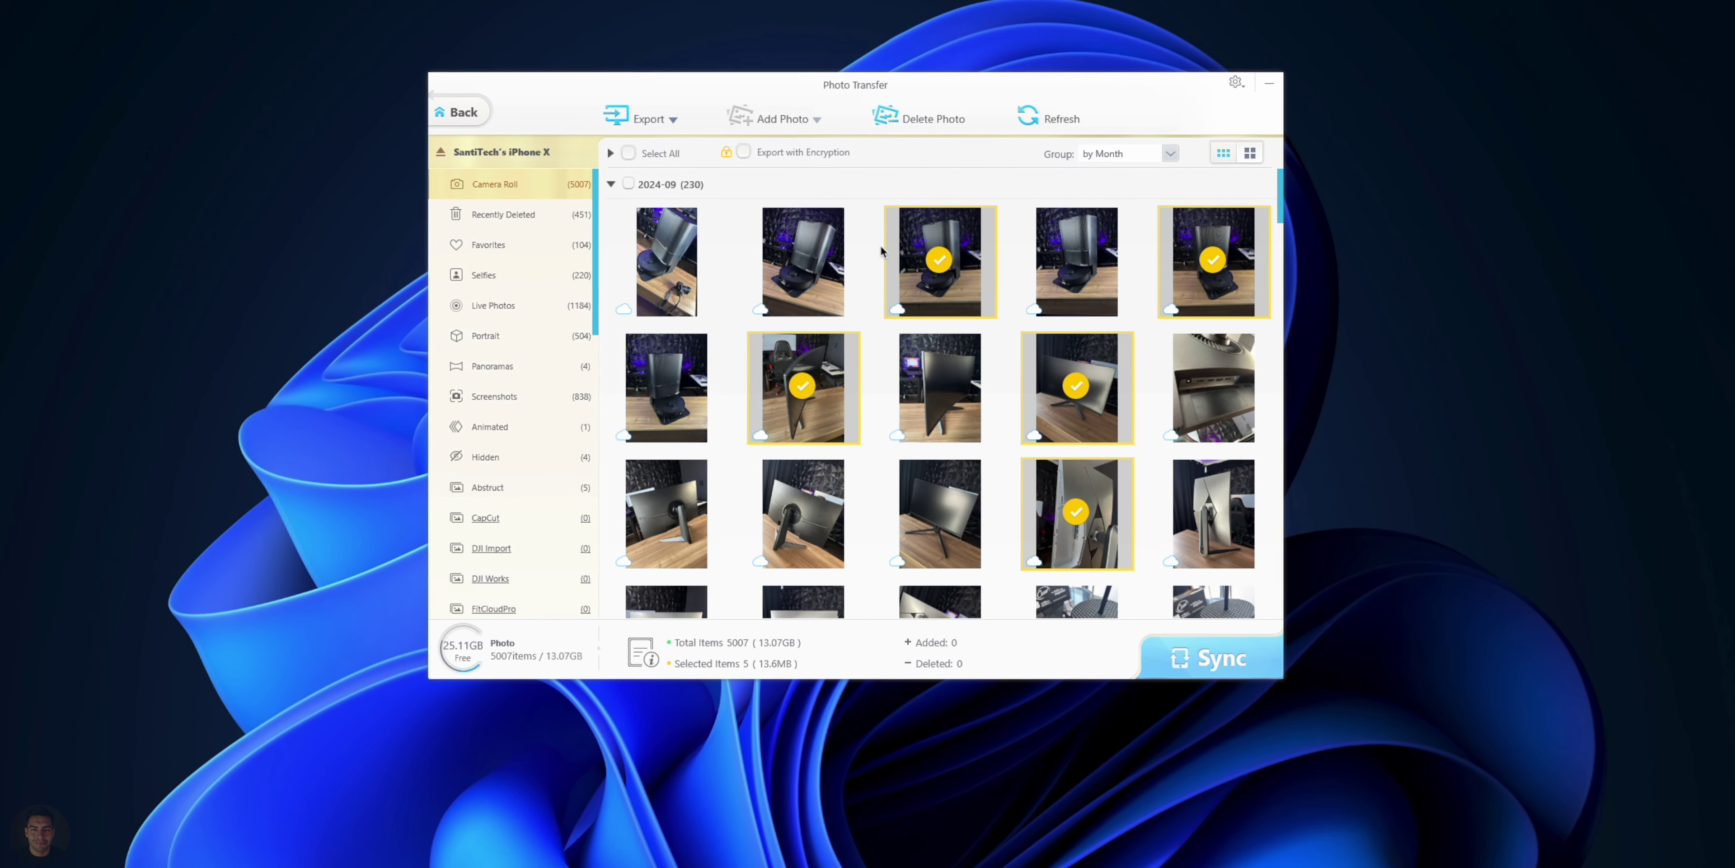
pyautogui.scroll(-3, 854, 445)
pyautogui.scroll(3, 854, 445)
pyautogui.scroll(-3, 855, 451)
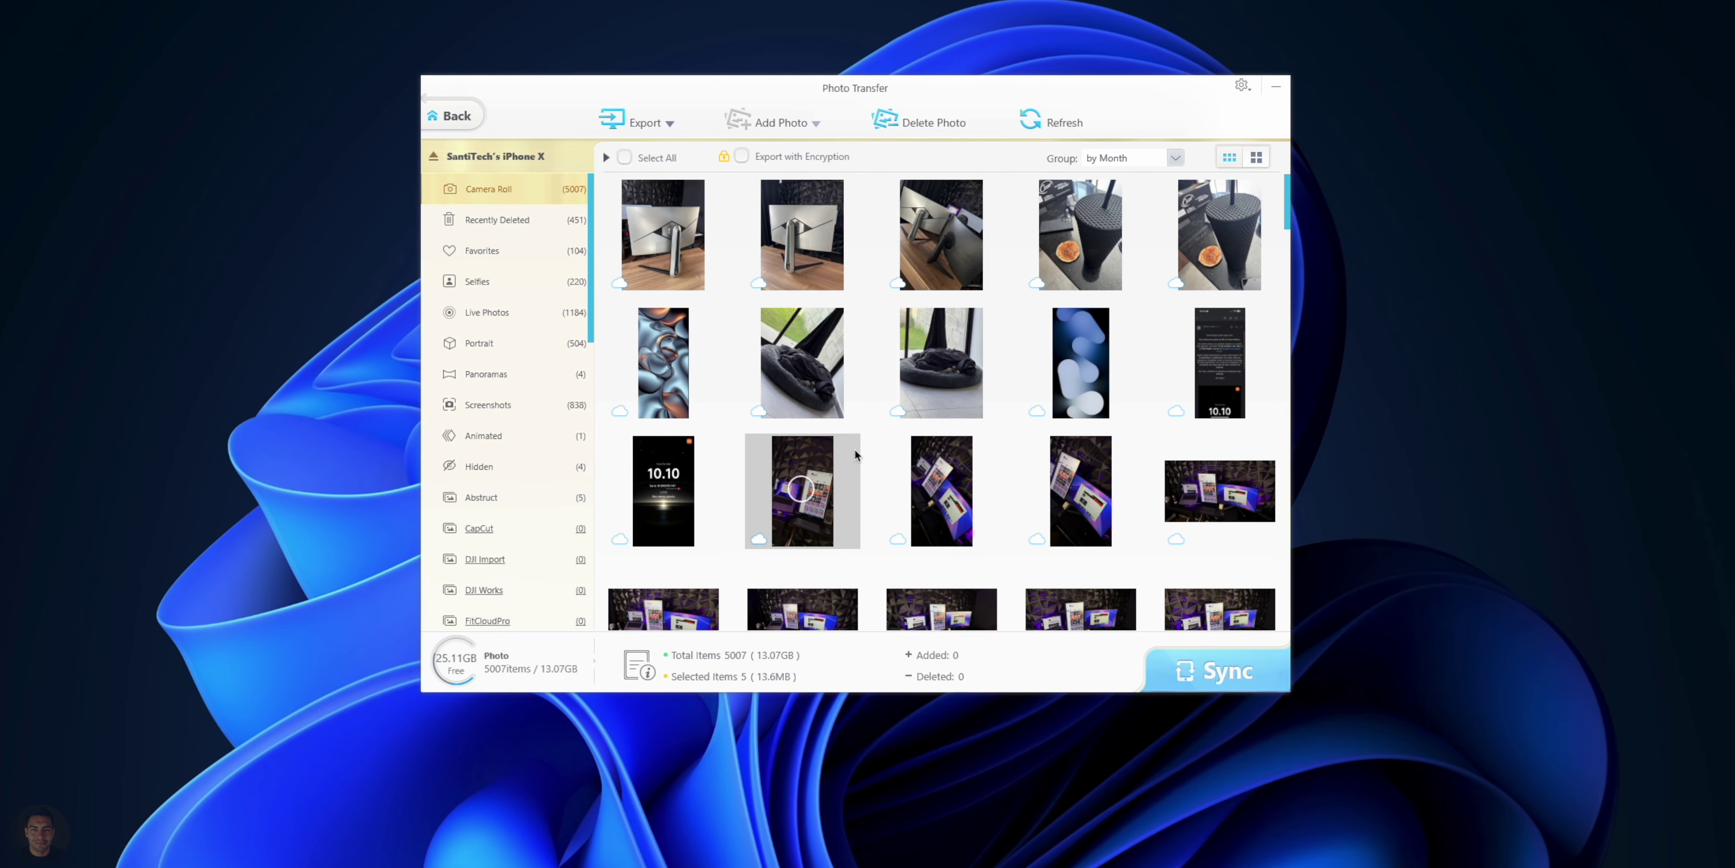
pyautogui.scroll(5, 855, 457)
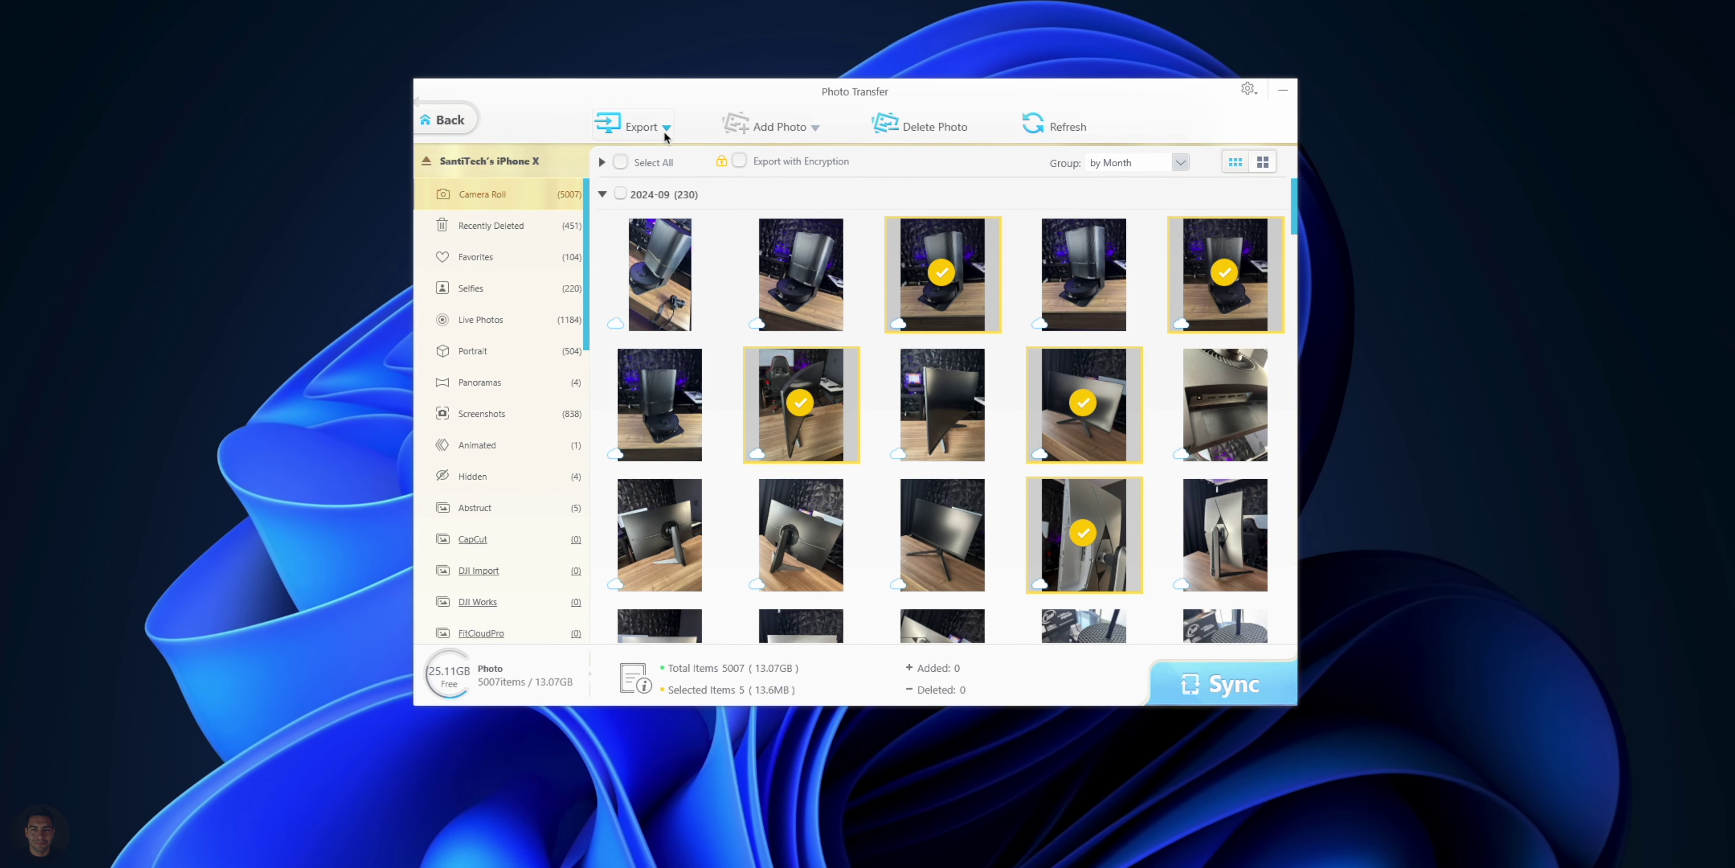
pyautogui.click(660, 131)
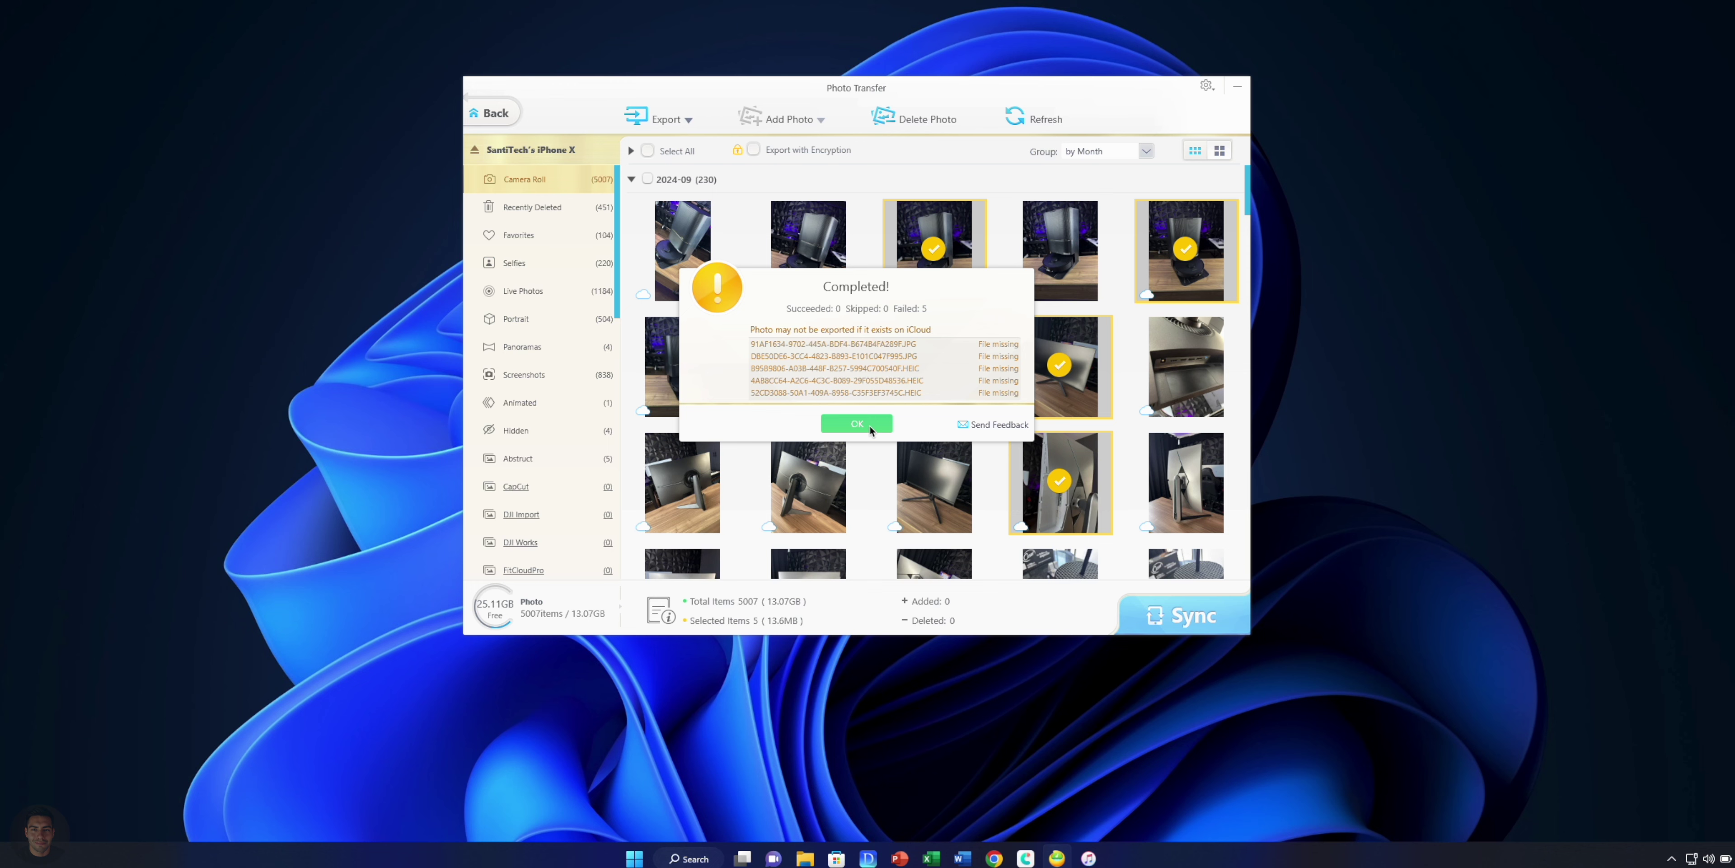
pyautogui.click(869, 425)
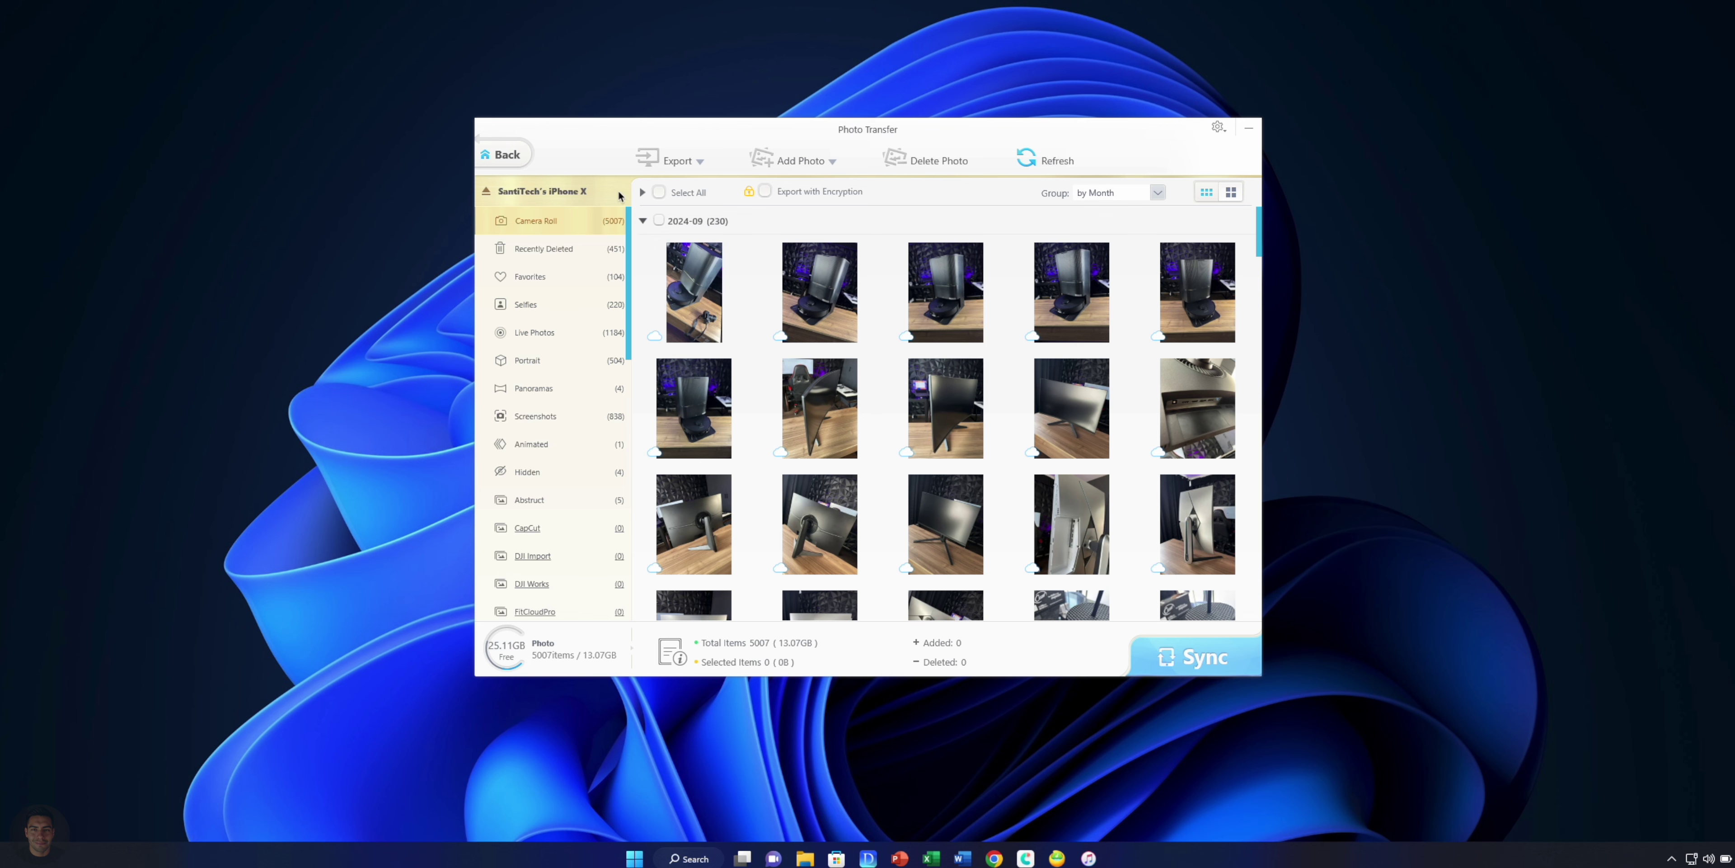
# Leave Photo Transfer and open the Music Manager.
pyautogui.click(508, 155)
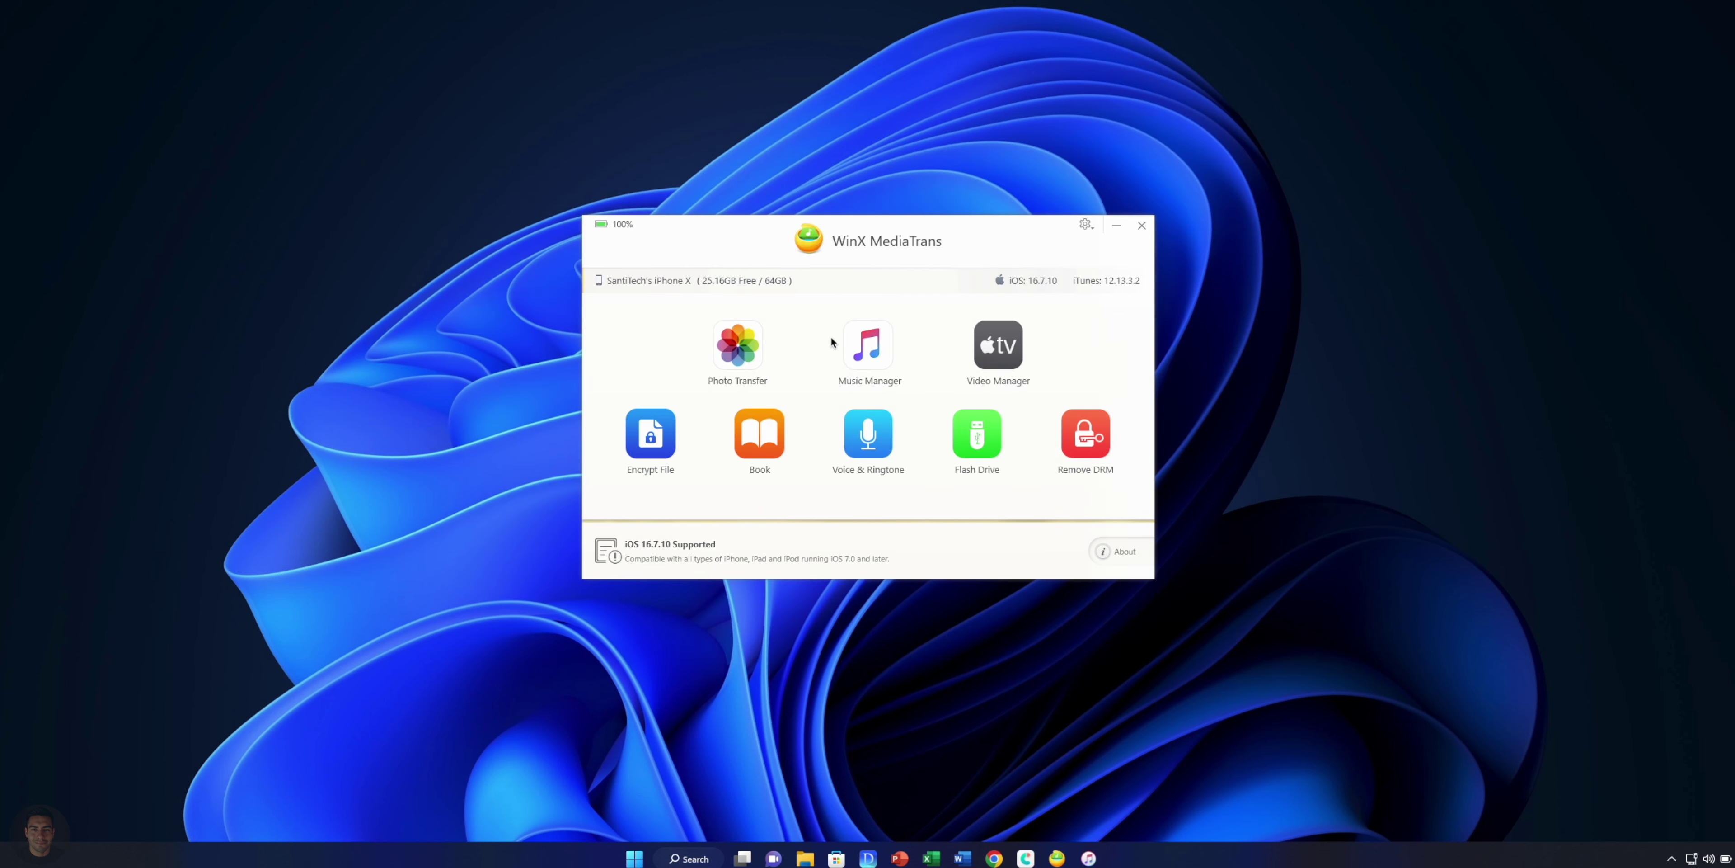
pyautogui.click(851, 342)
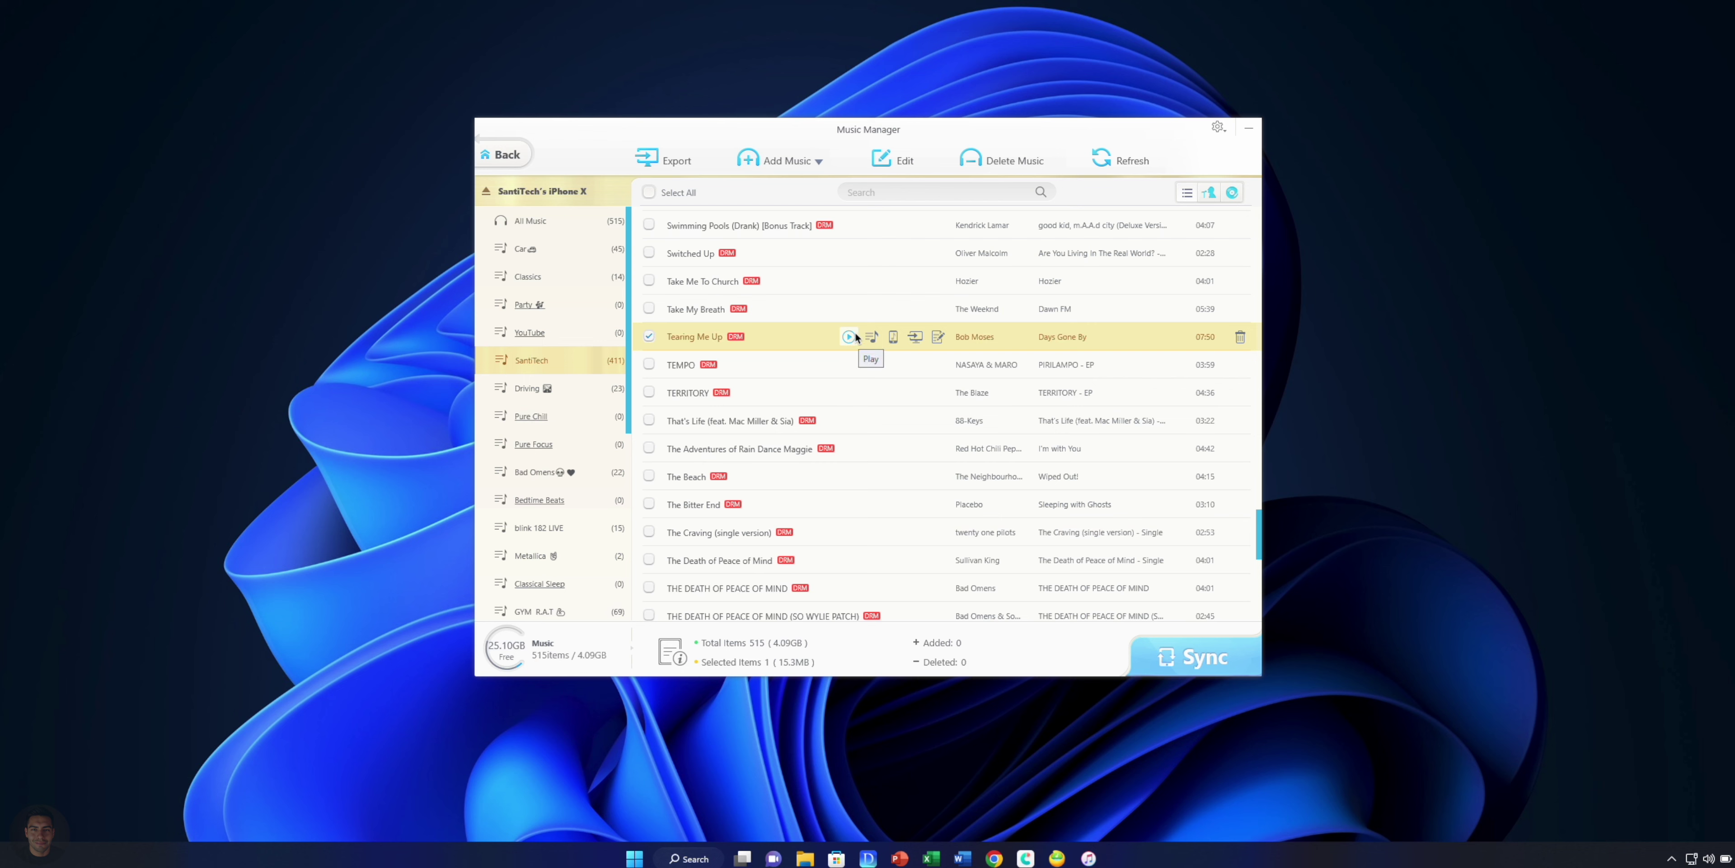
pyautogui.click(650, 193)
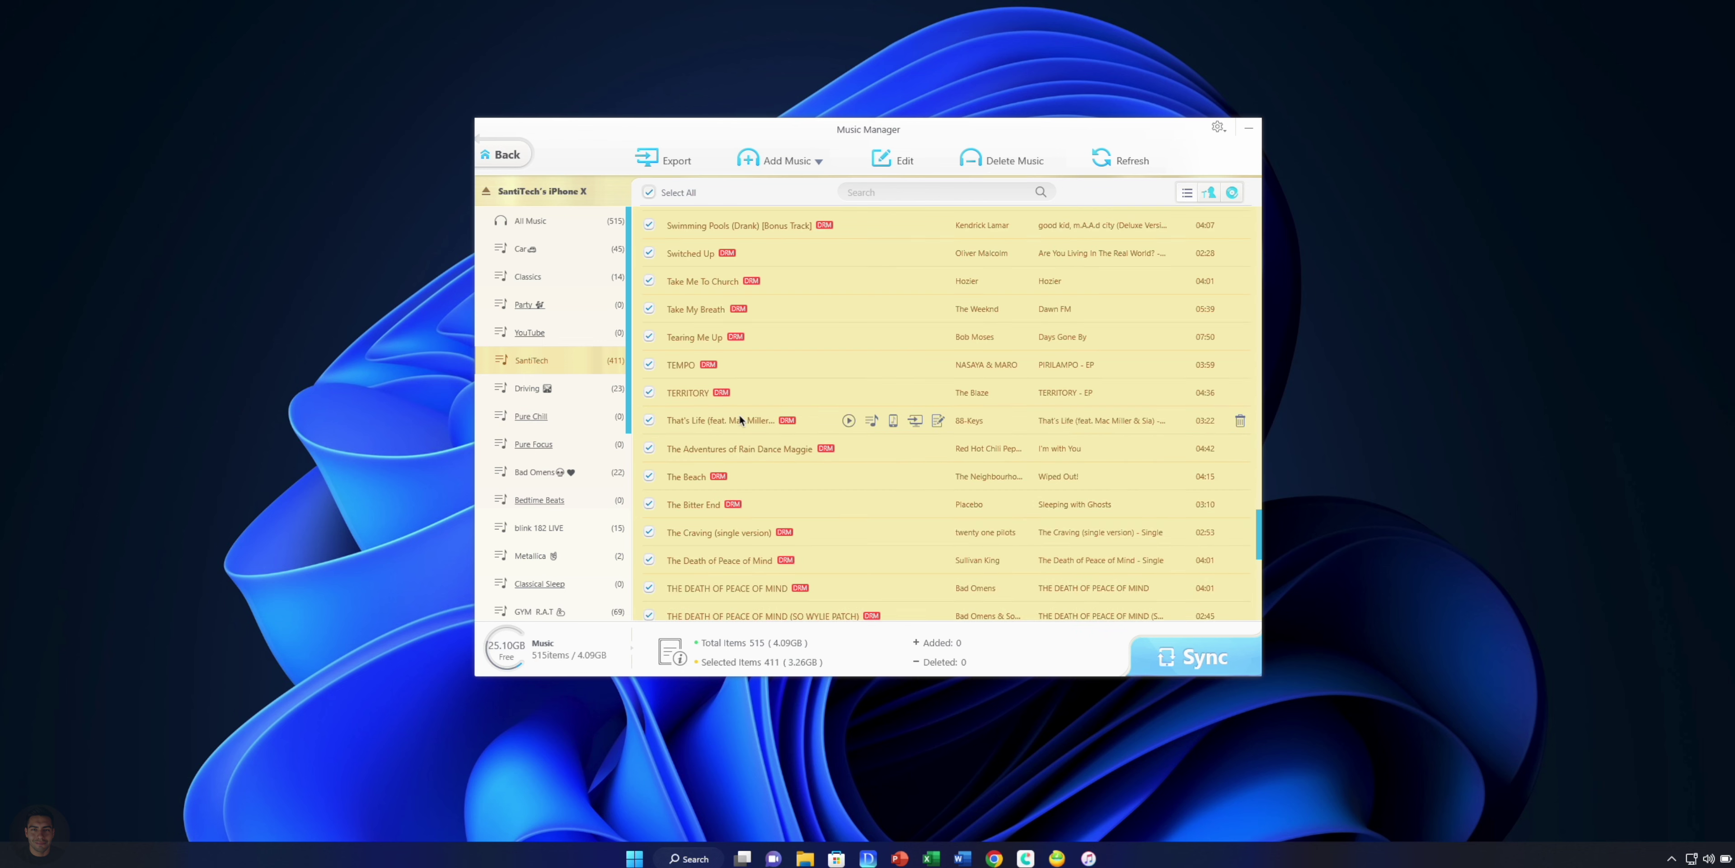
pyautogui.scroll(-10, 740, 419)
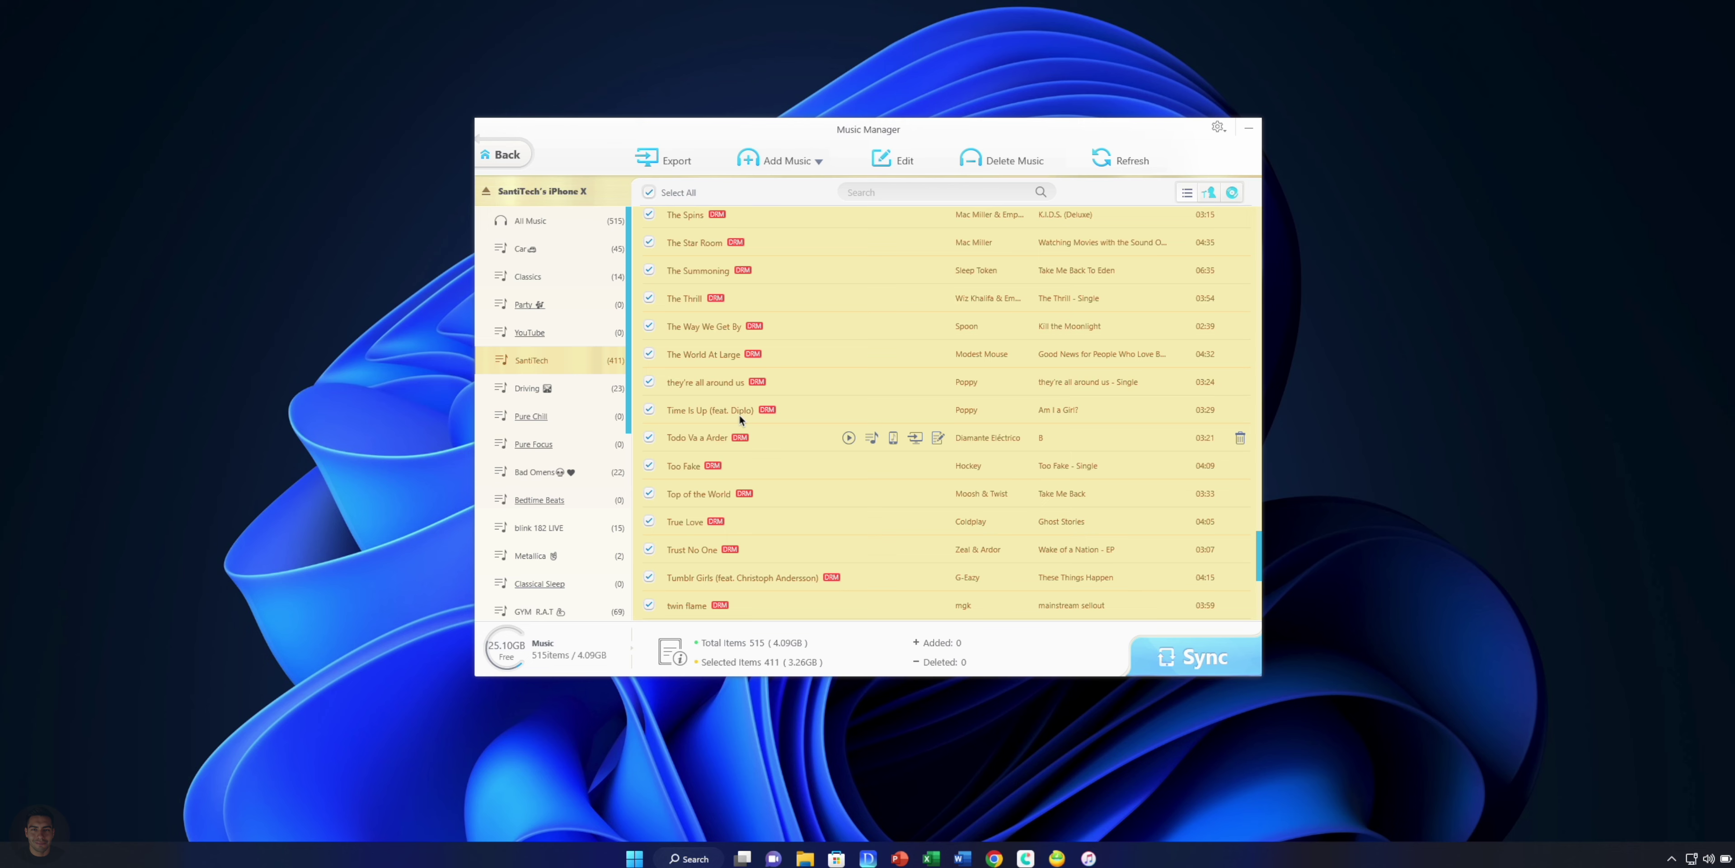
pyautogui.scroll(10, 740, 419)
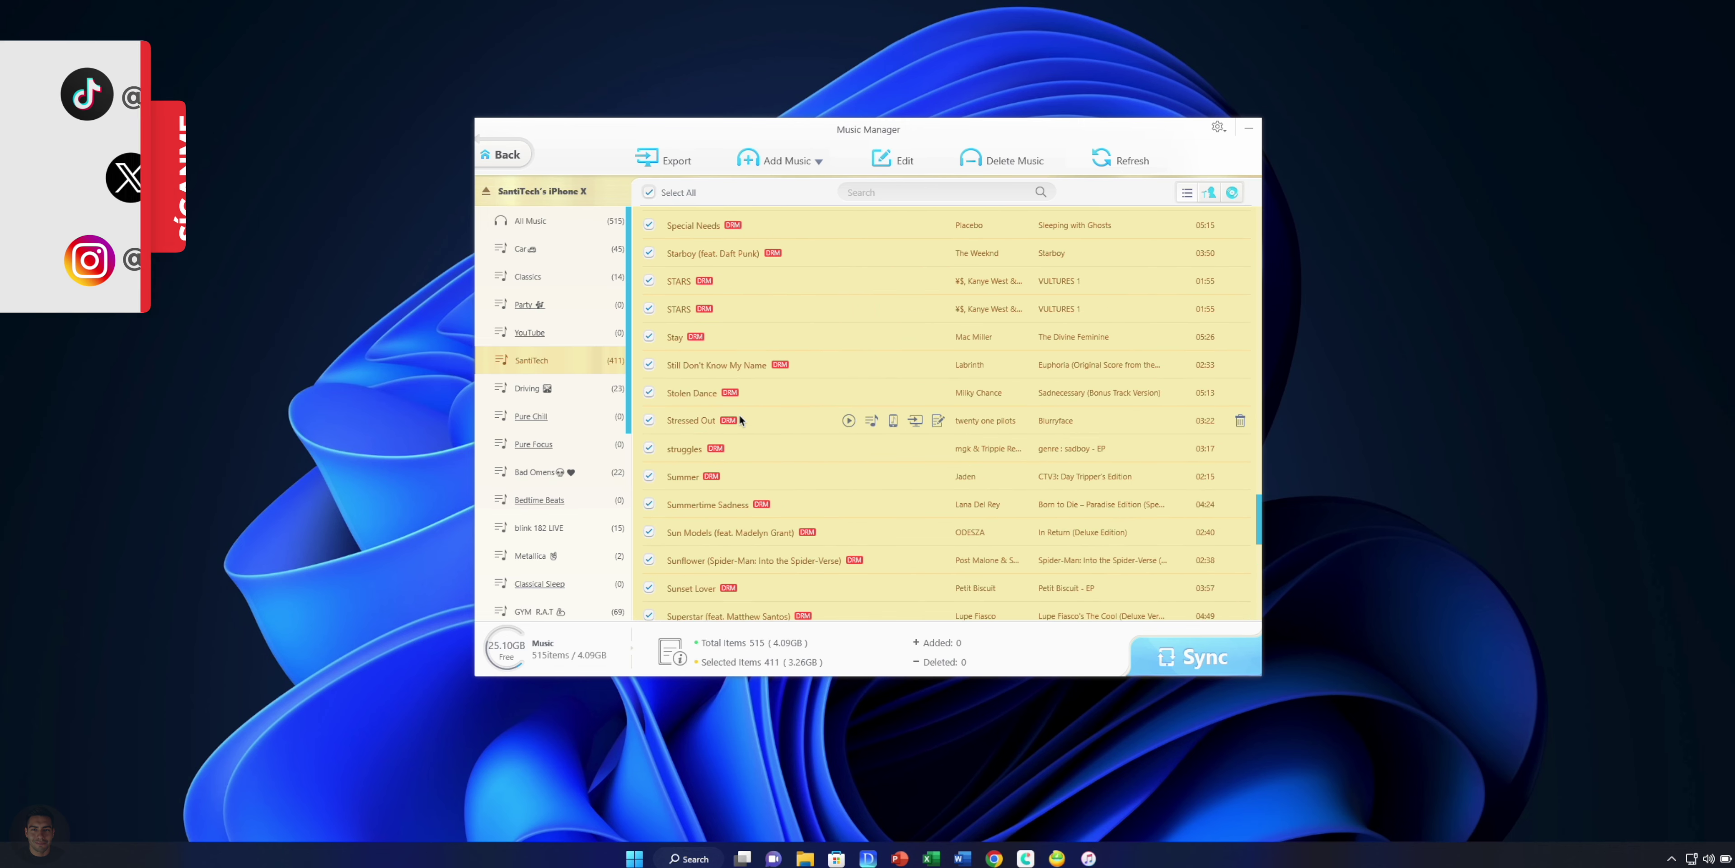
pyautogui.scroll(4, 740, 419)
pyautogui.scroll(-9, 739, 419)
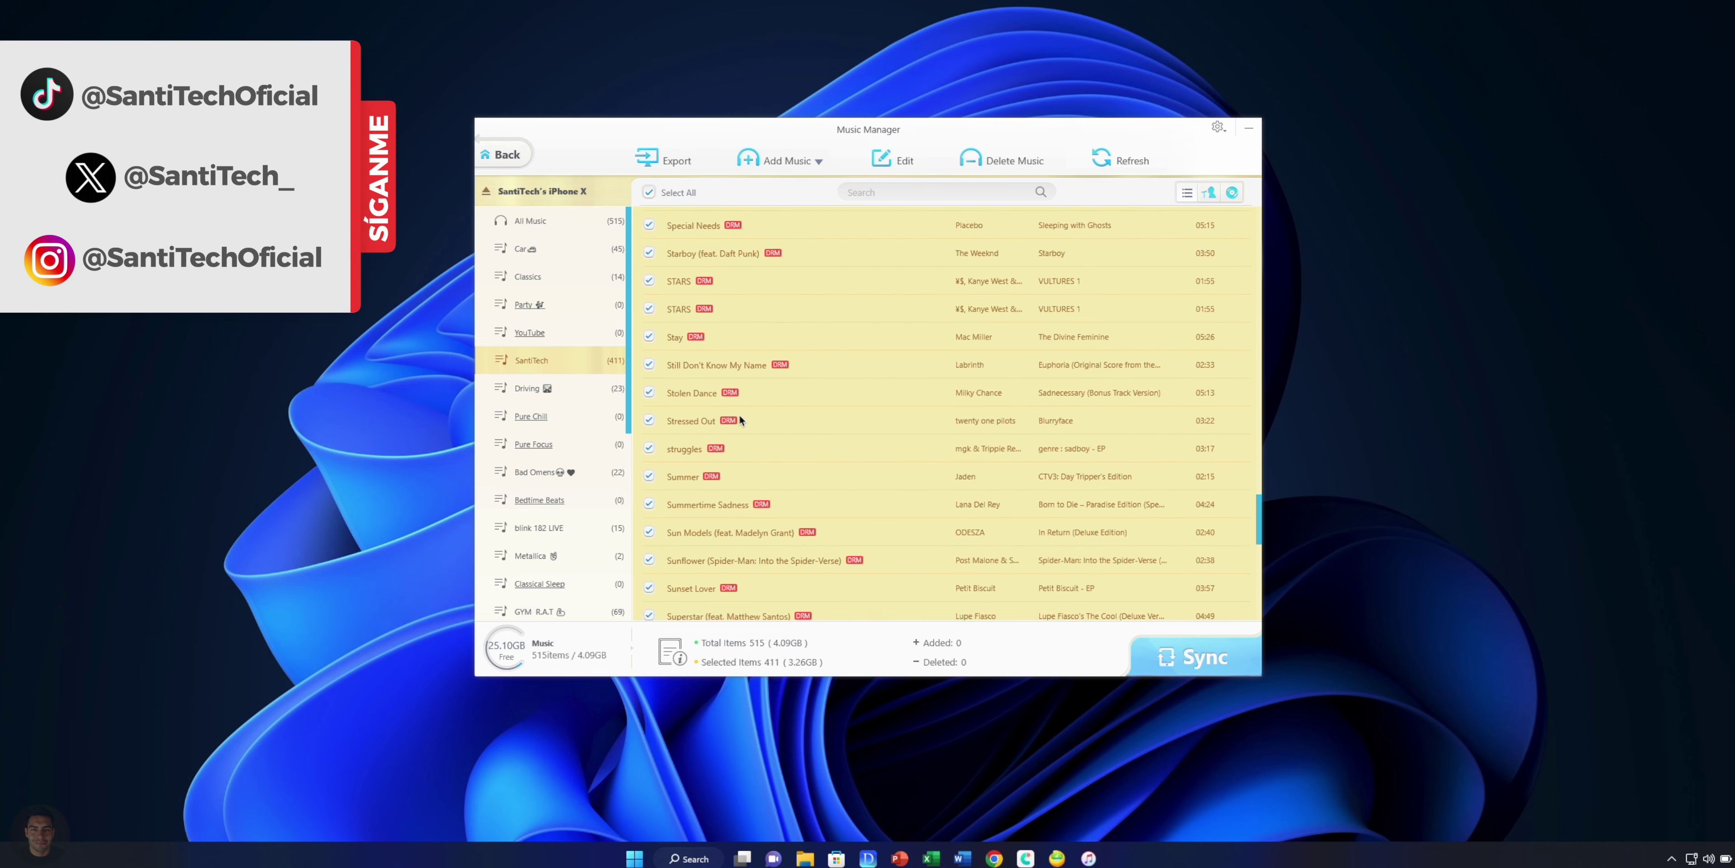
pyautogui.scroll(4, 740, 419)
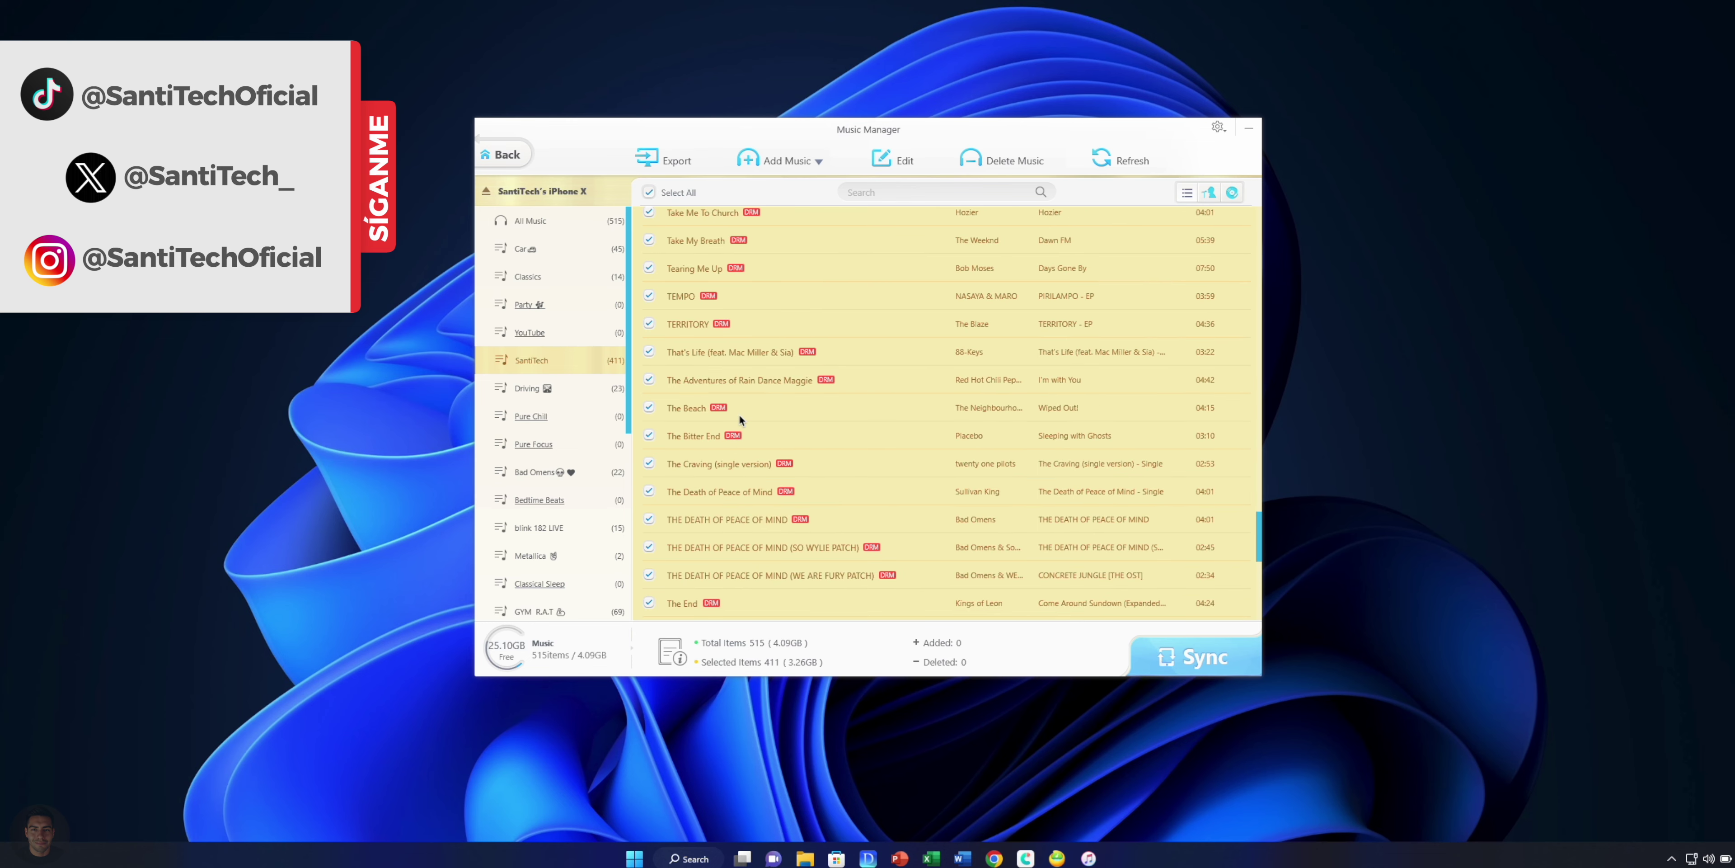
pyautogui.click(648, 193)
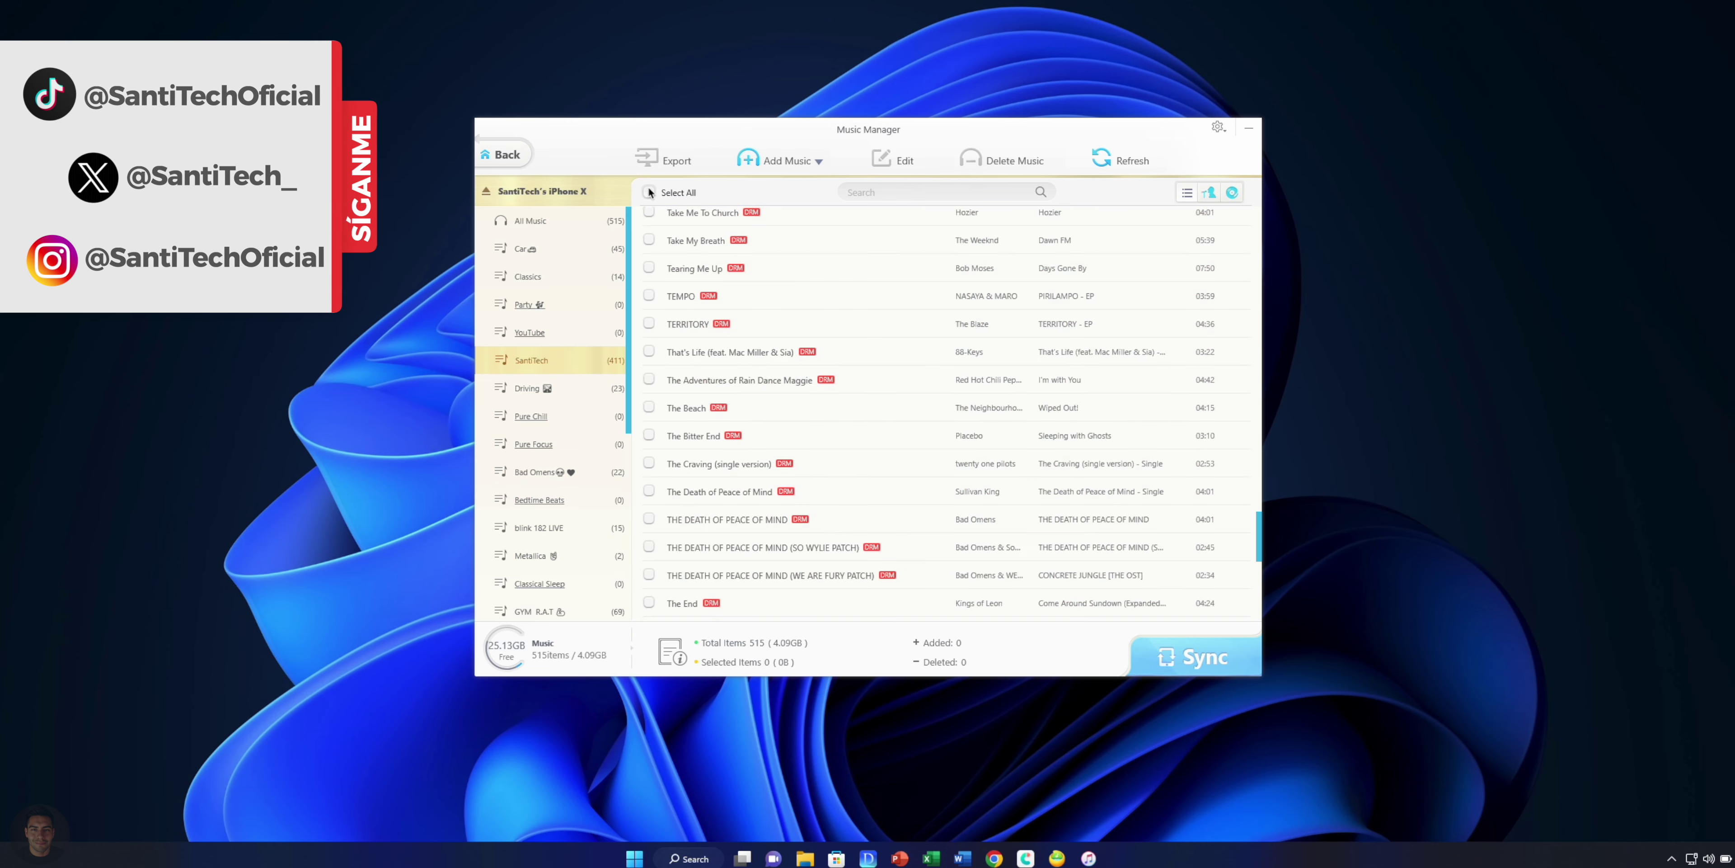
# Select the songs Yeah (bonus), You, You Found Me and YOU SO DONE in the current playlist.
pyautogui.scroll(8, 807, 407)
pyautogui.scroll(1, 806, 409)
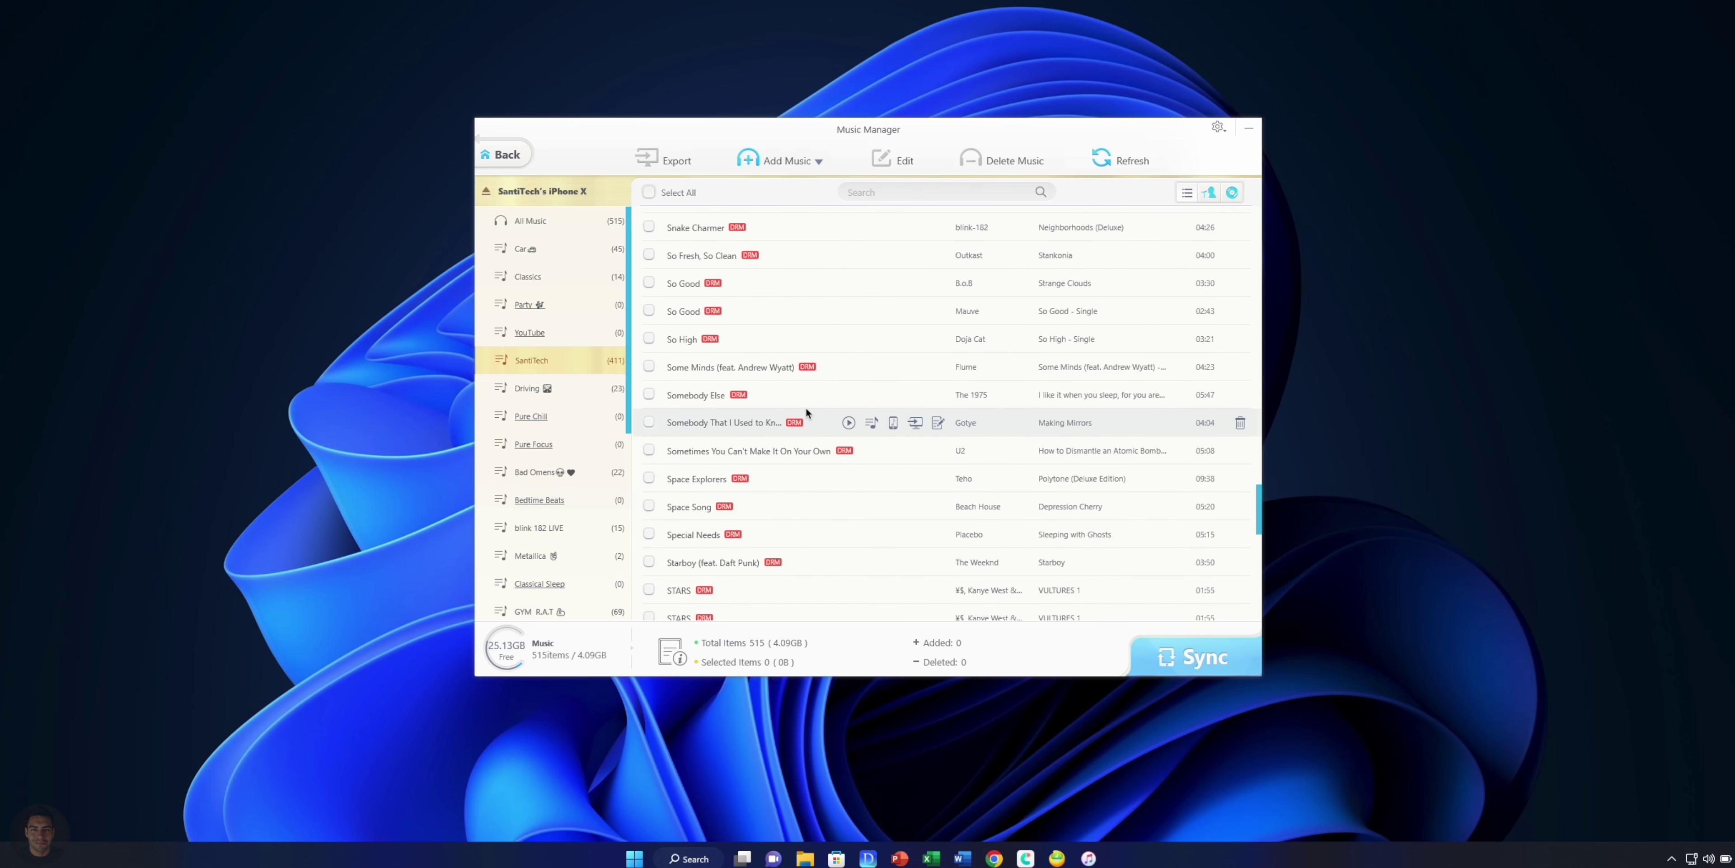
pyautogui.scroll(-20, 744, 412)
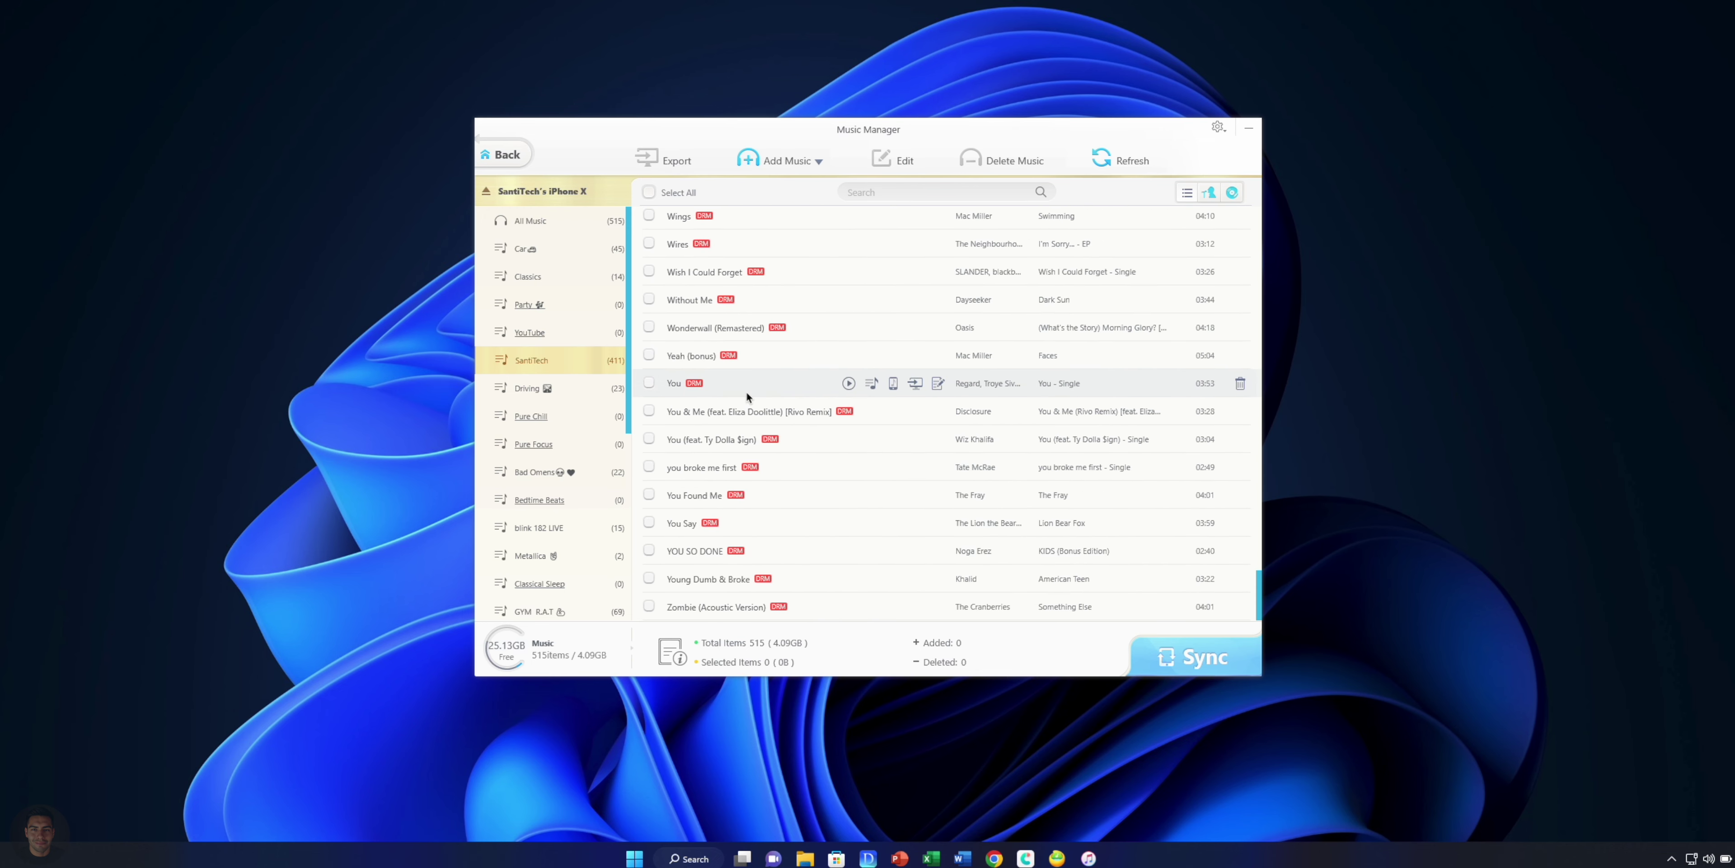
pyautogui.click(648, 550)
pyautogui.click(648, 495)
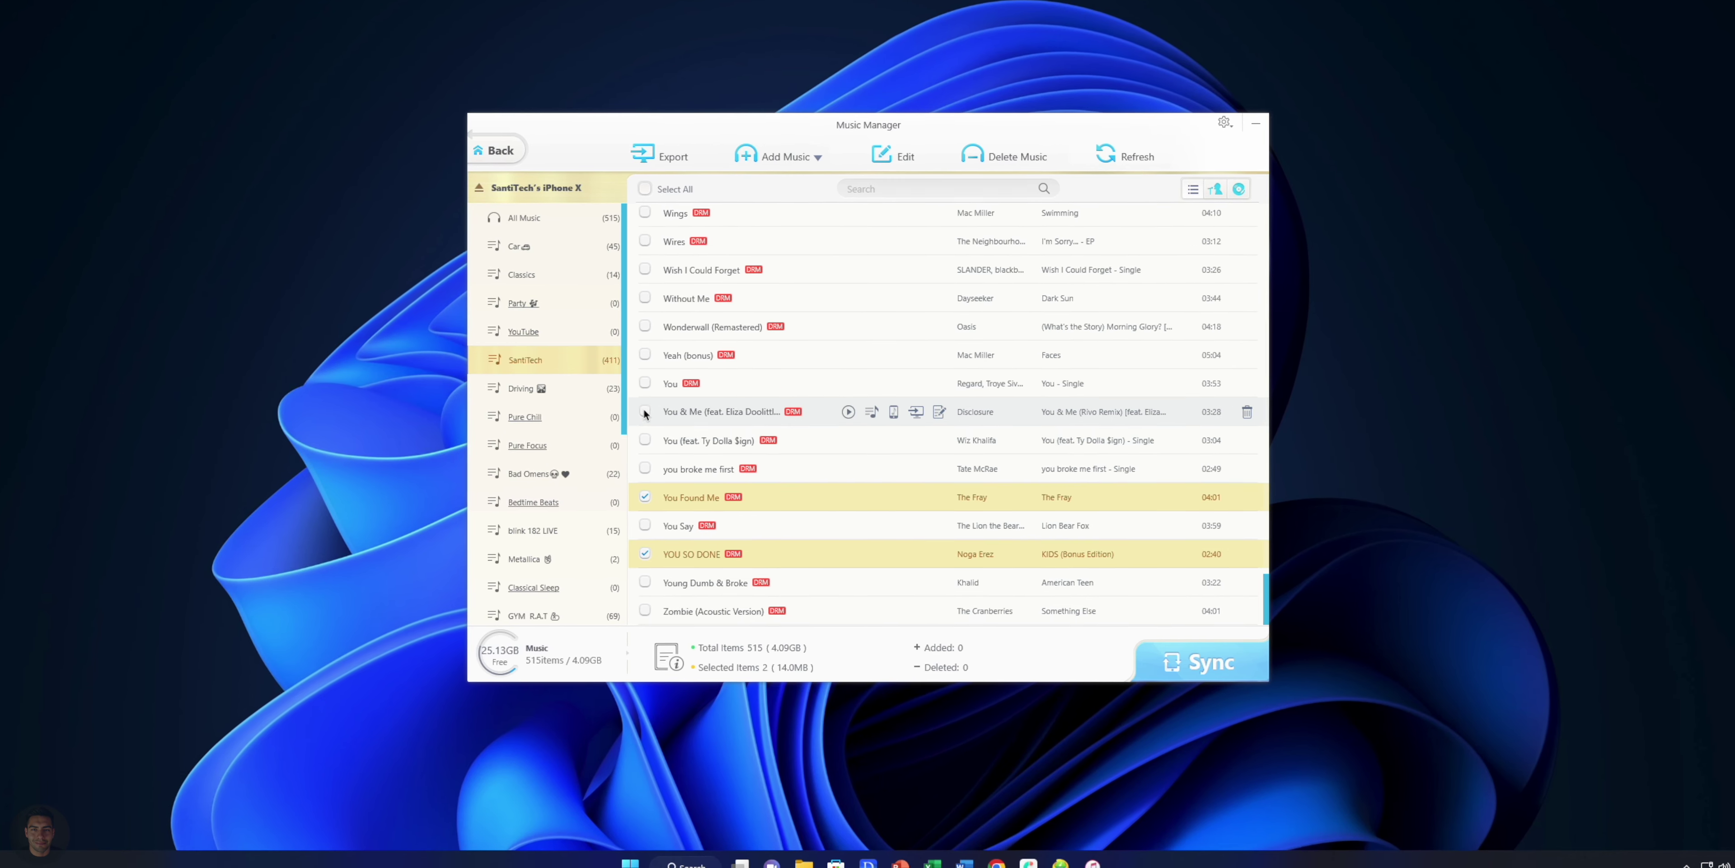
pyautogui.click(643, 383)
pyautogui.click(643, 353)
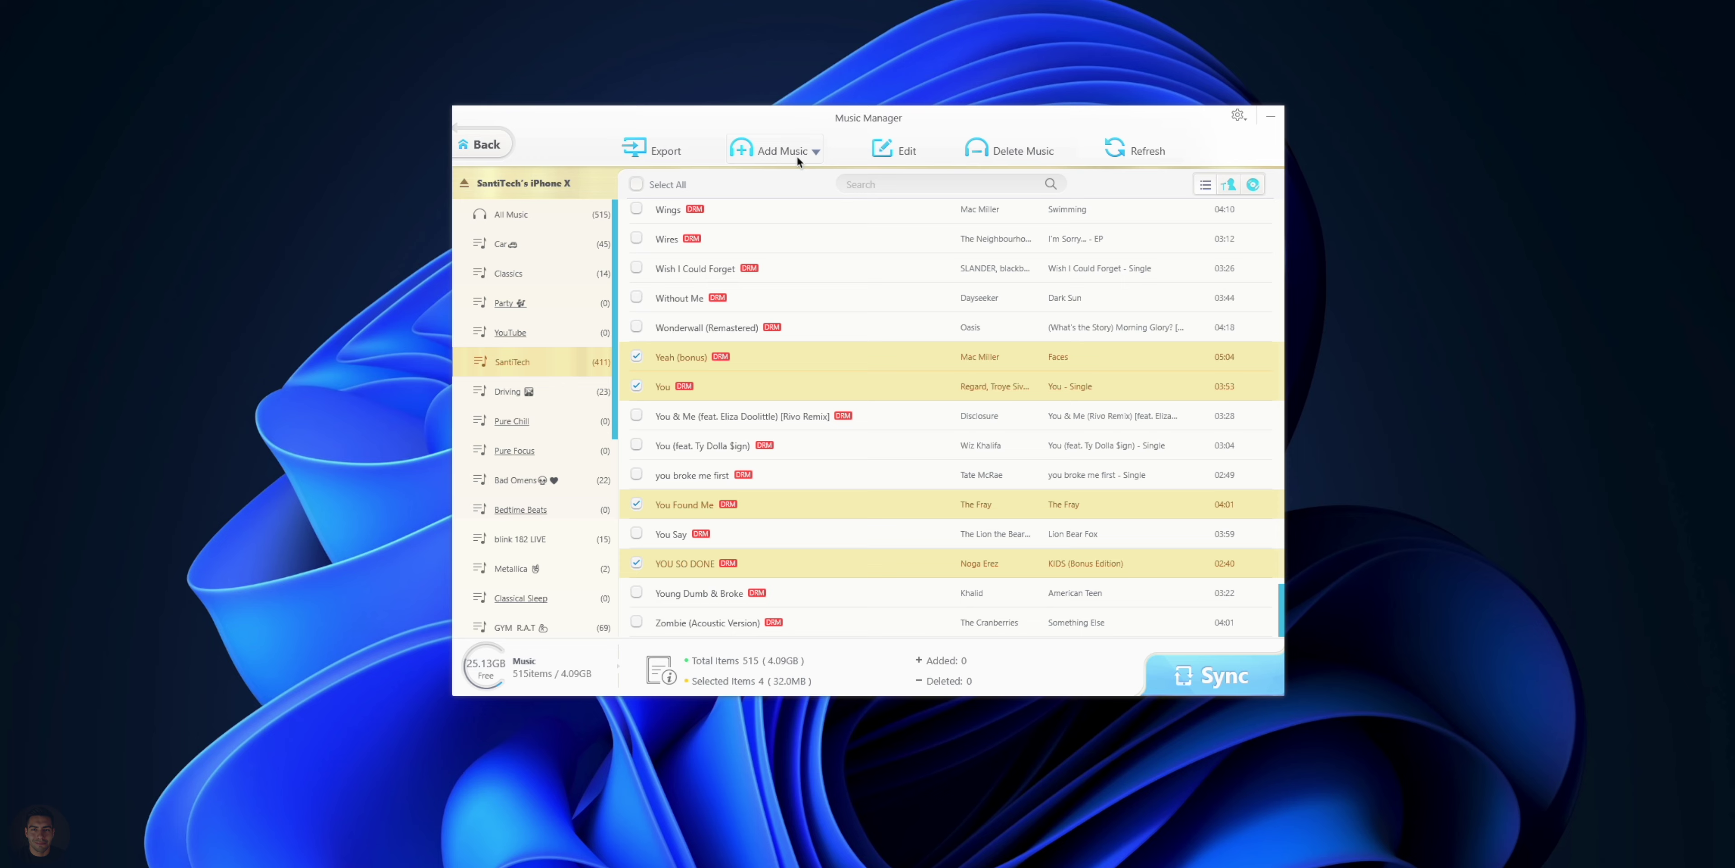
# Export the four selected songs to the computer and decode all of the encrypted audio files.
pyautogui.click(811, 150)
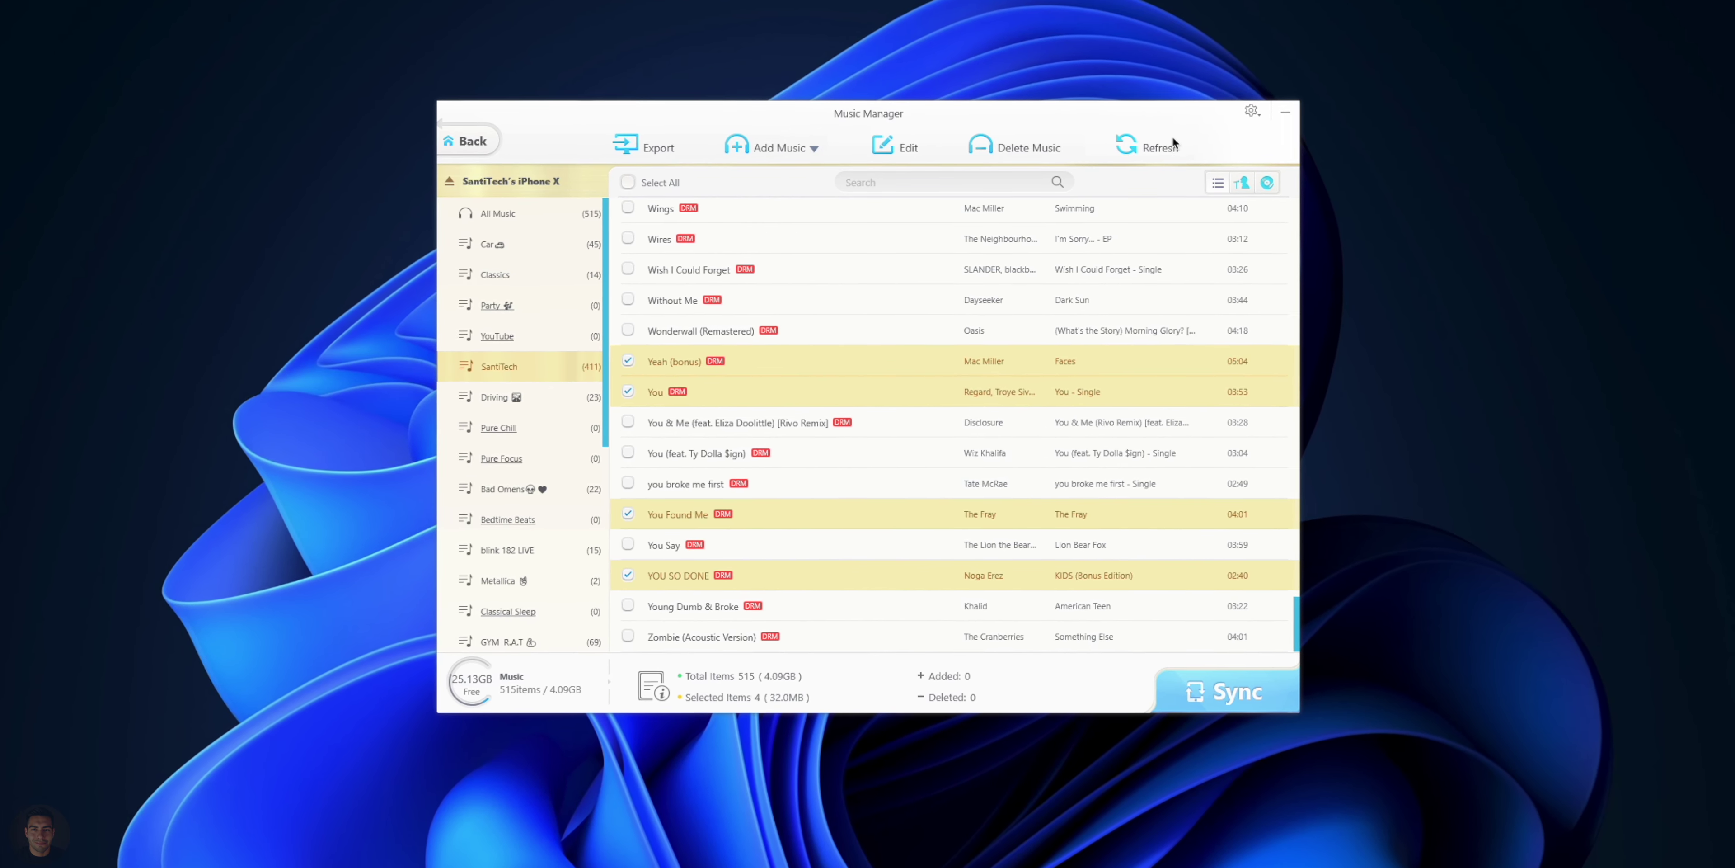
pyautogui.click(622, 143)
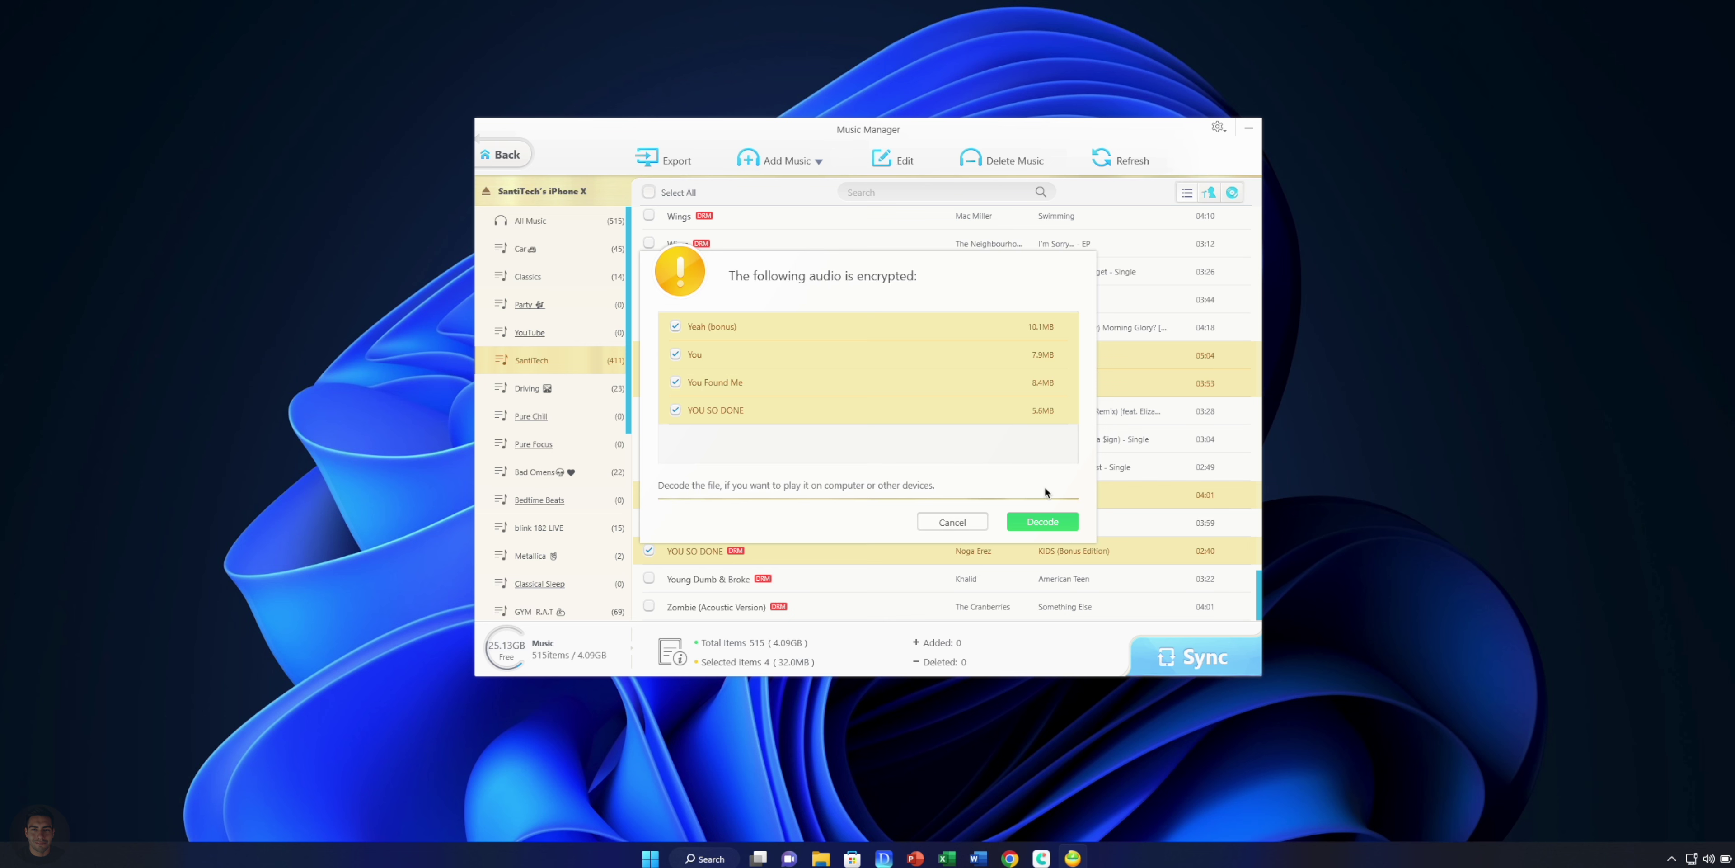
pyautogui.click(1066, 520)
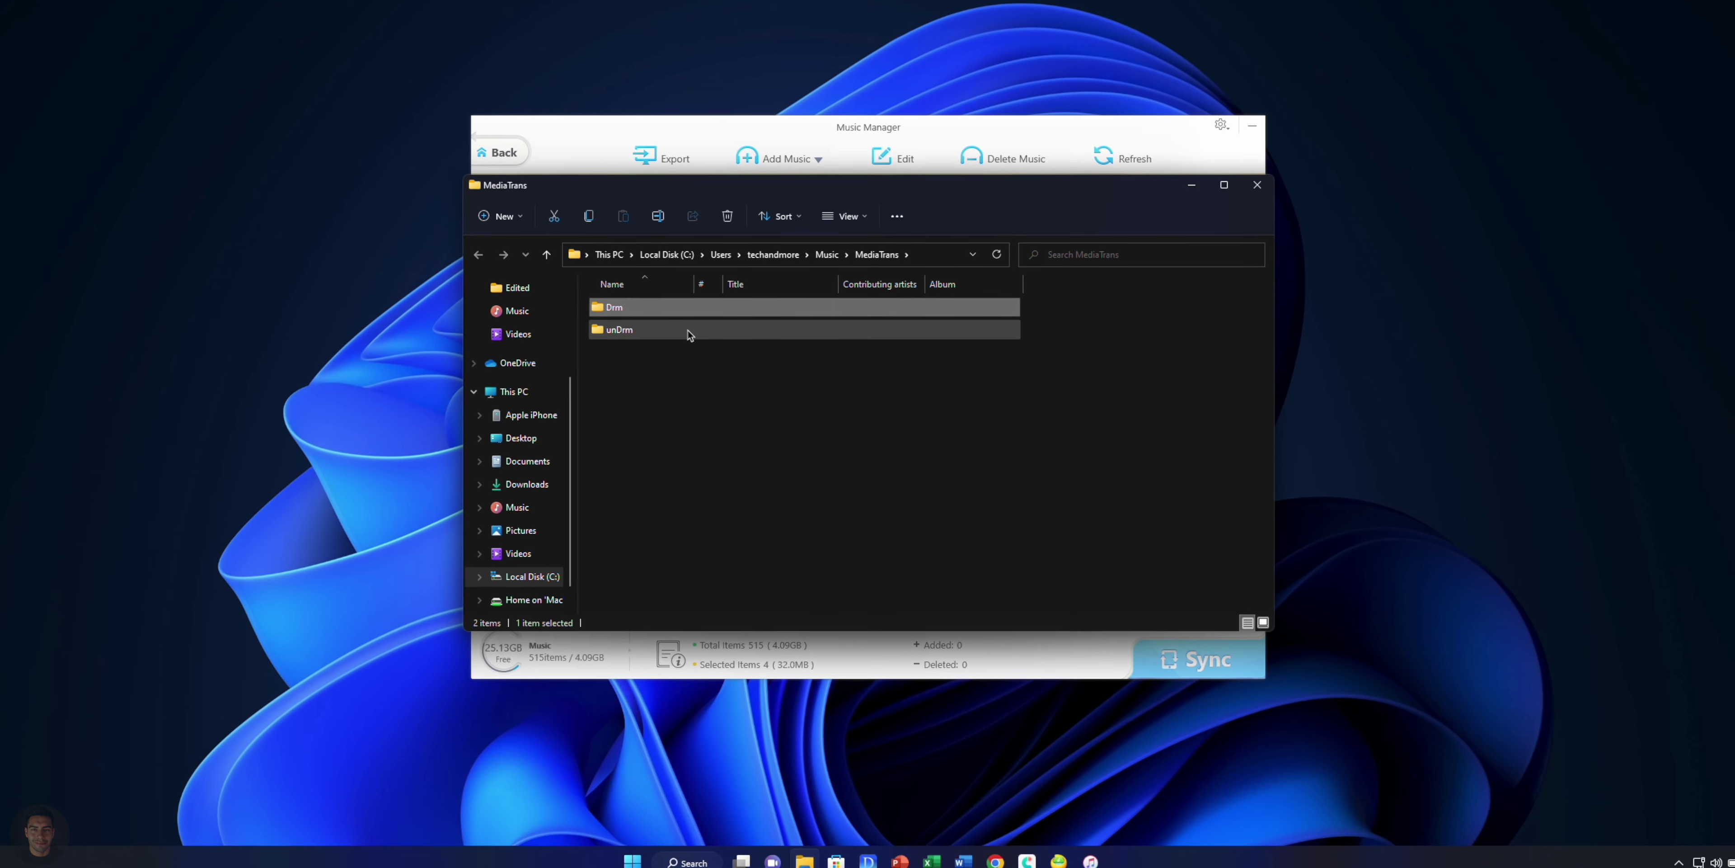
# Open the Drm folder inside the MediaTrans music folder and select all the song files in it.
pyautogui.doubleClick(639, 311)
pyautogui.moveTo(692, 452); pyautogui.dragTo(644, 312)
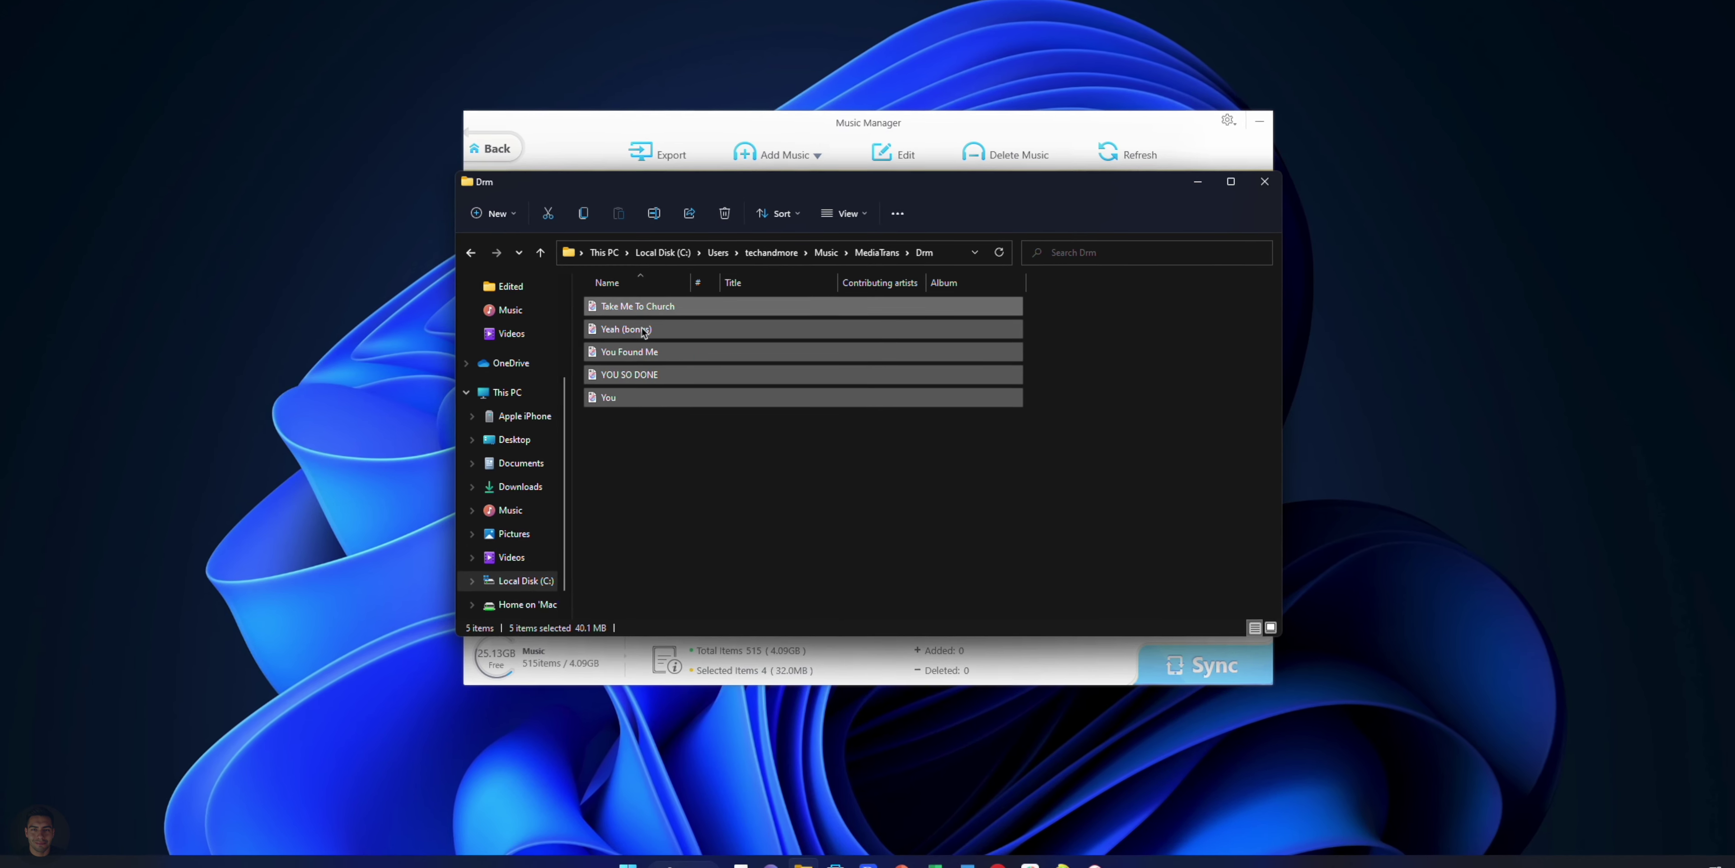
# Clear the file selection, go back to the MediaTrans folder to view its Drm and unDrm folders, and reopen Drm.
pyautogui.click(681, 480)
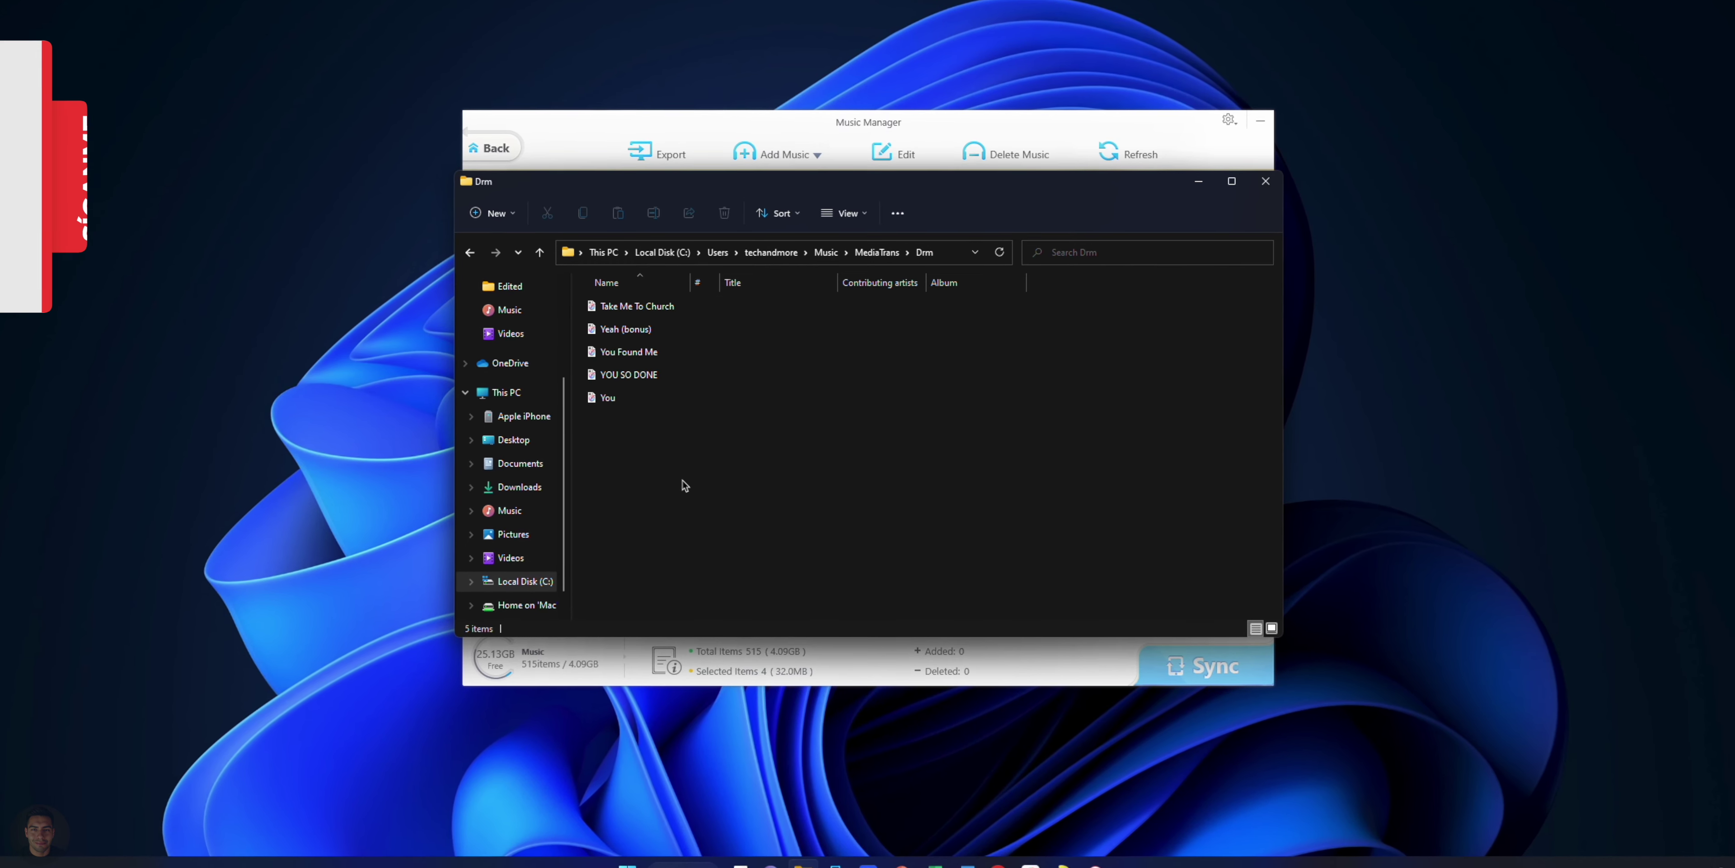
pyautogui.click(469, 254)
pyautogui.click(637, 332)
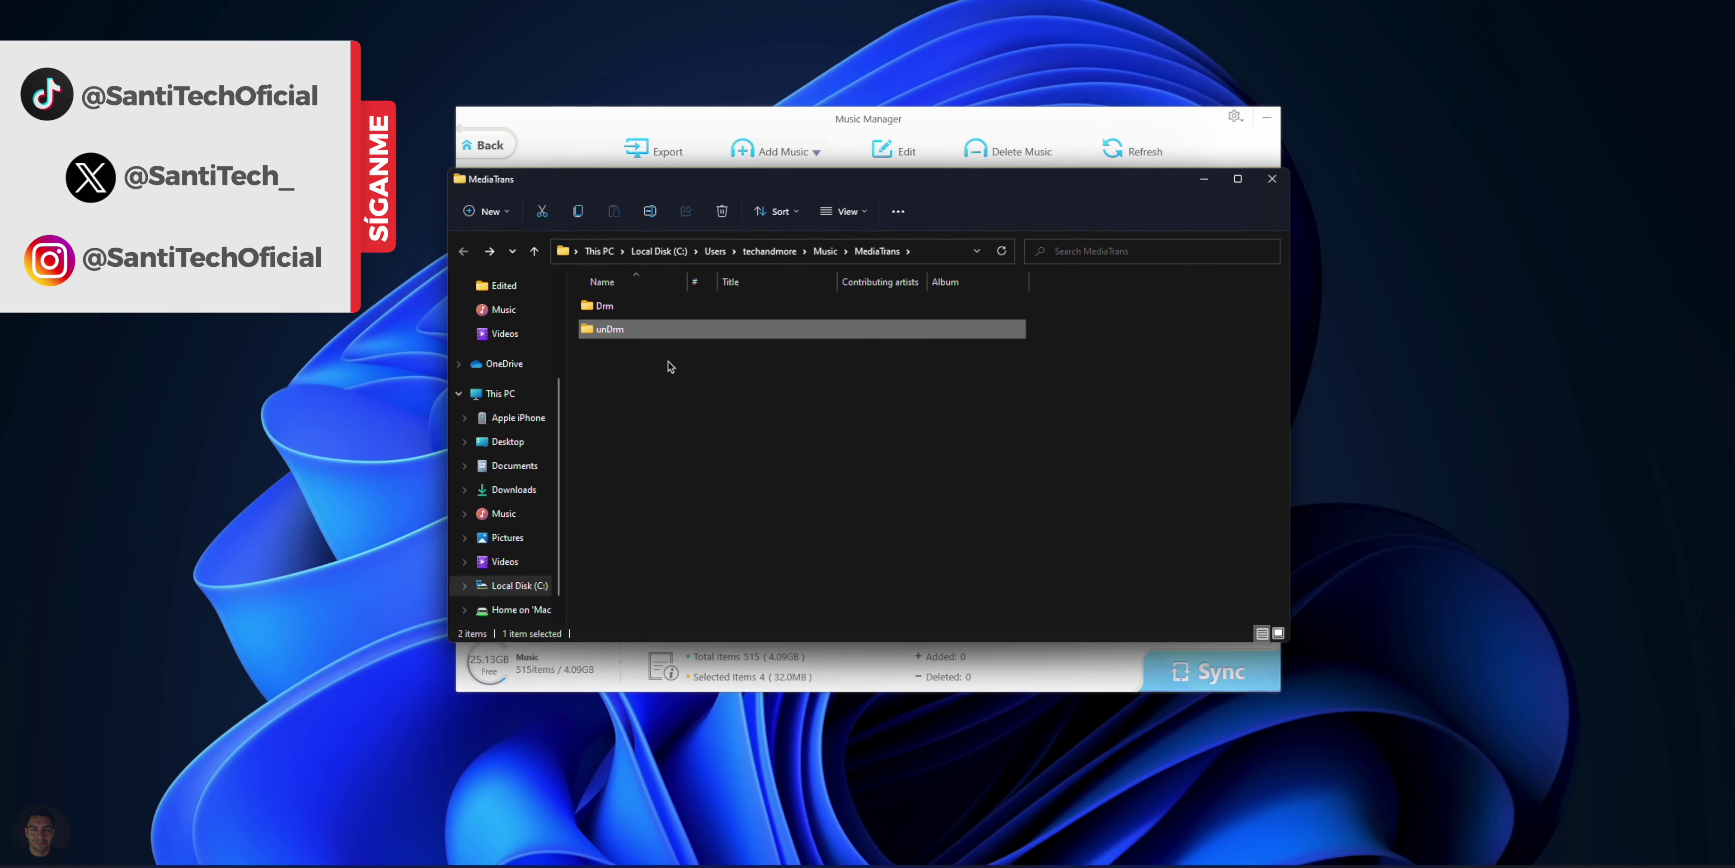
pyautogui.doubleClick(642, 308)
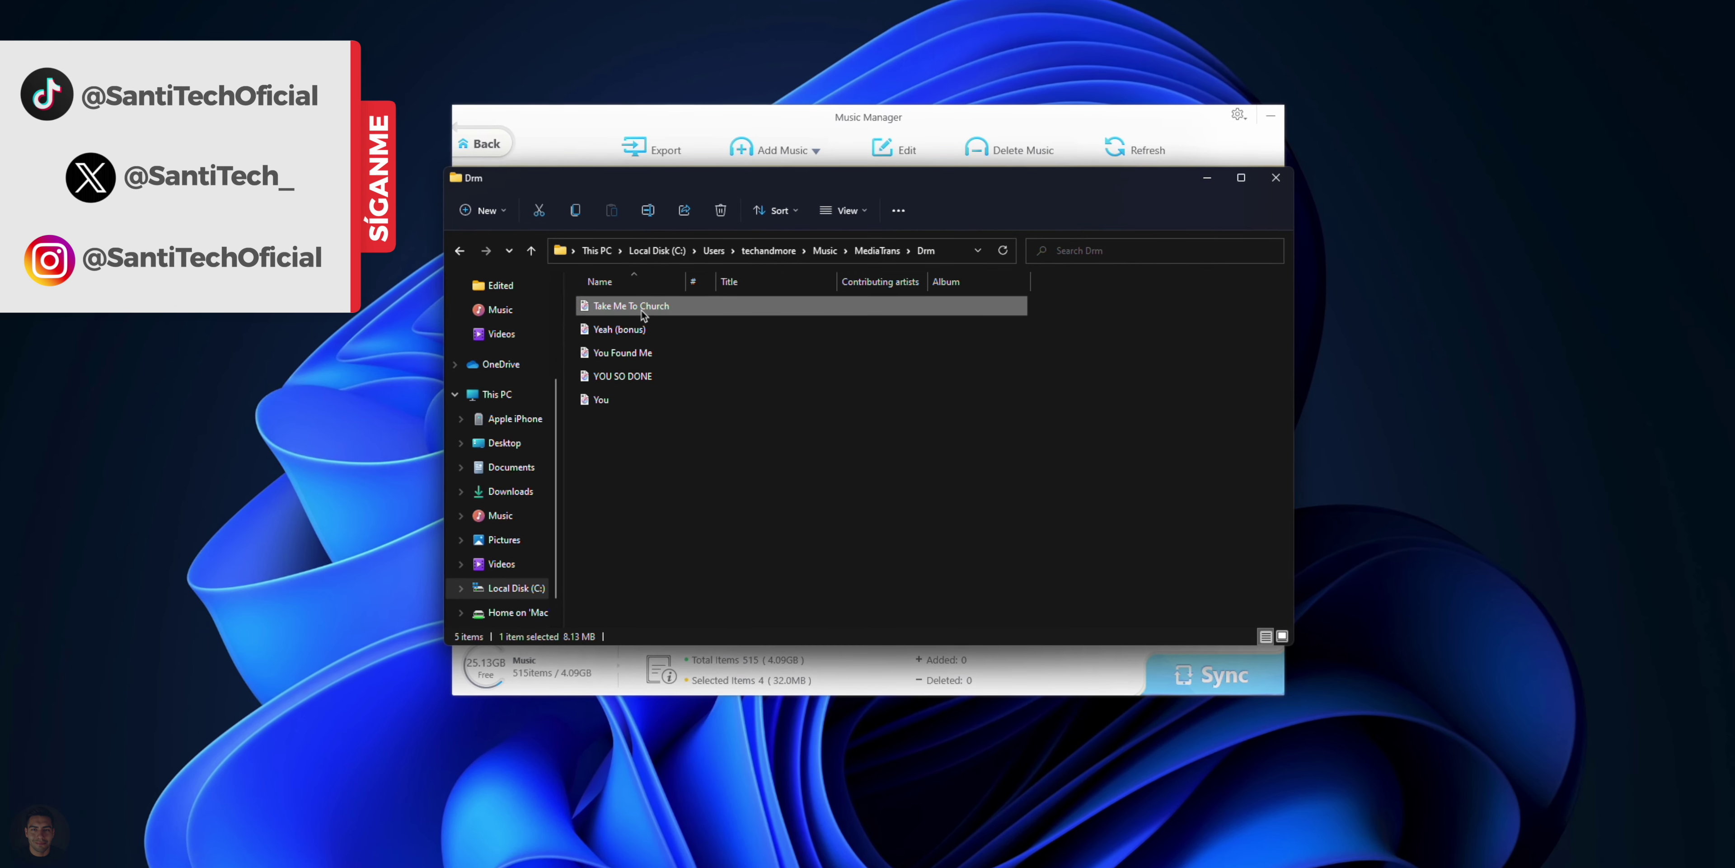
# Examine the exported song files in the Drm folder, including Take Me To Church, YOU SO DONE and Yeah (bonus).
pyautogui.click(647, 400)
pyautogui.click(633, 306)
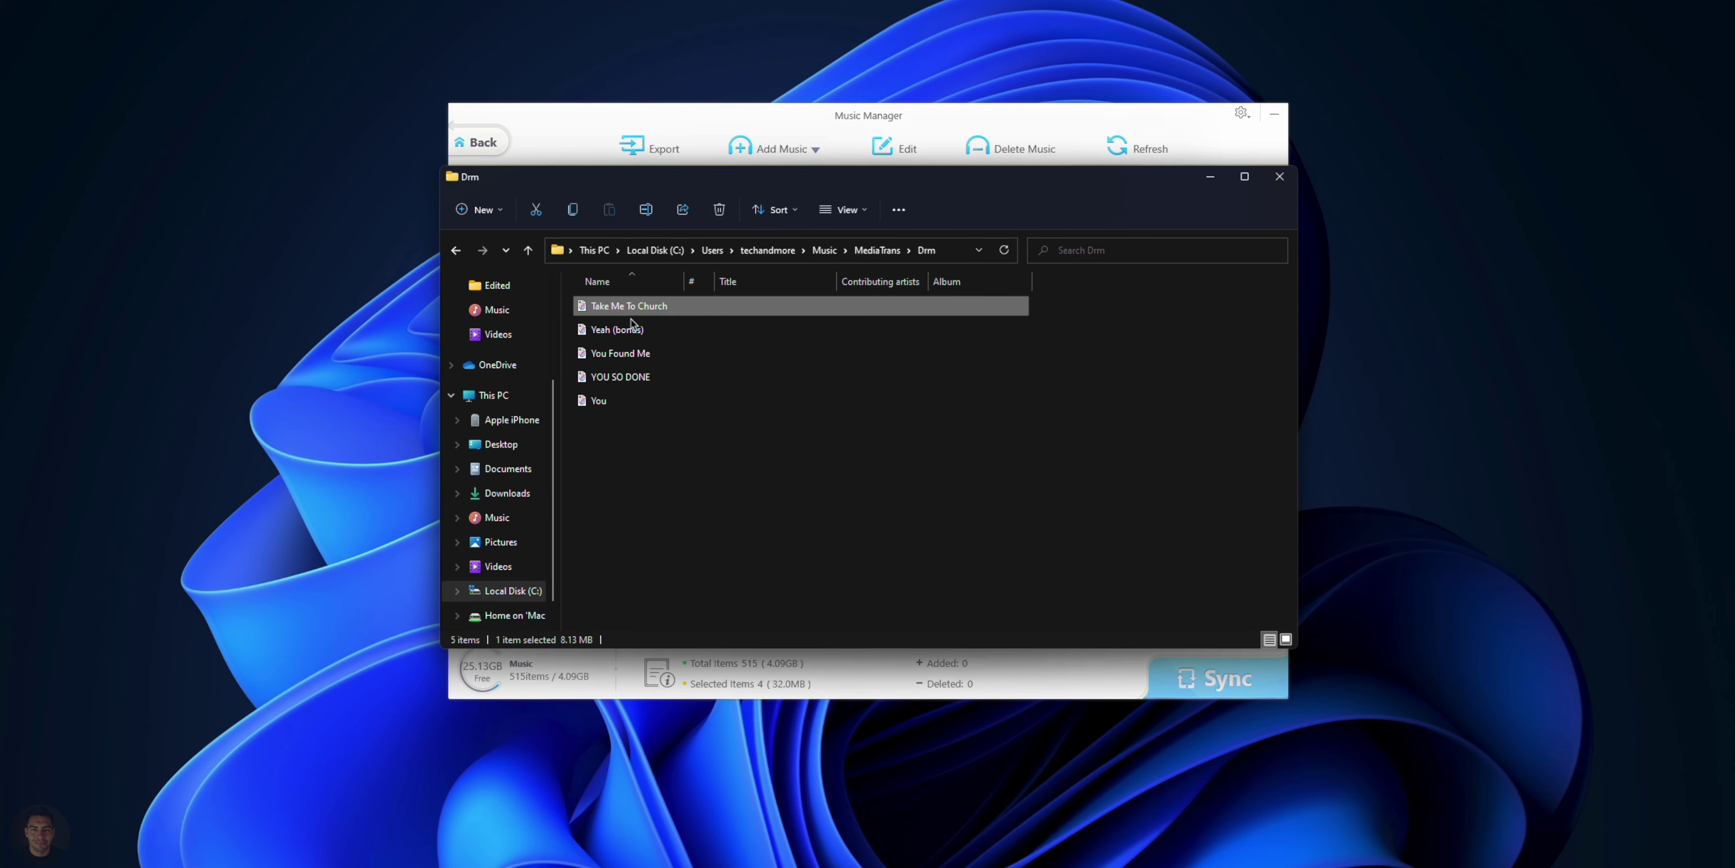
pyautogui.click(629, 326)
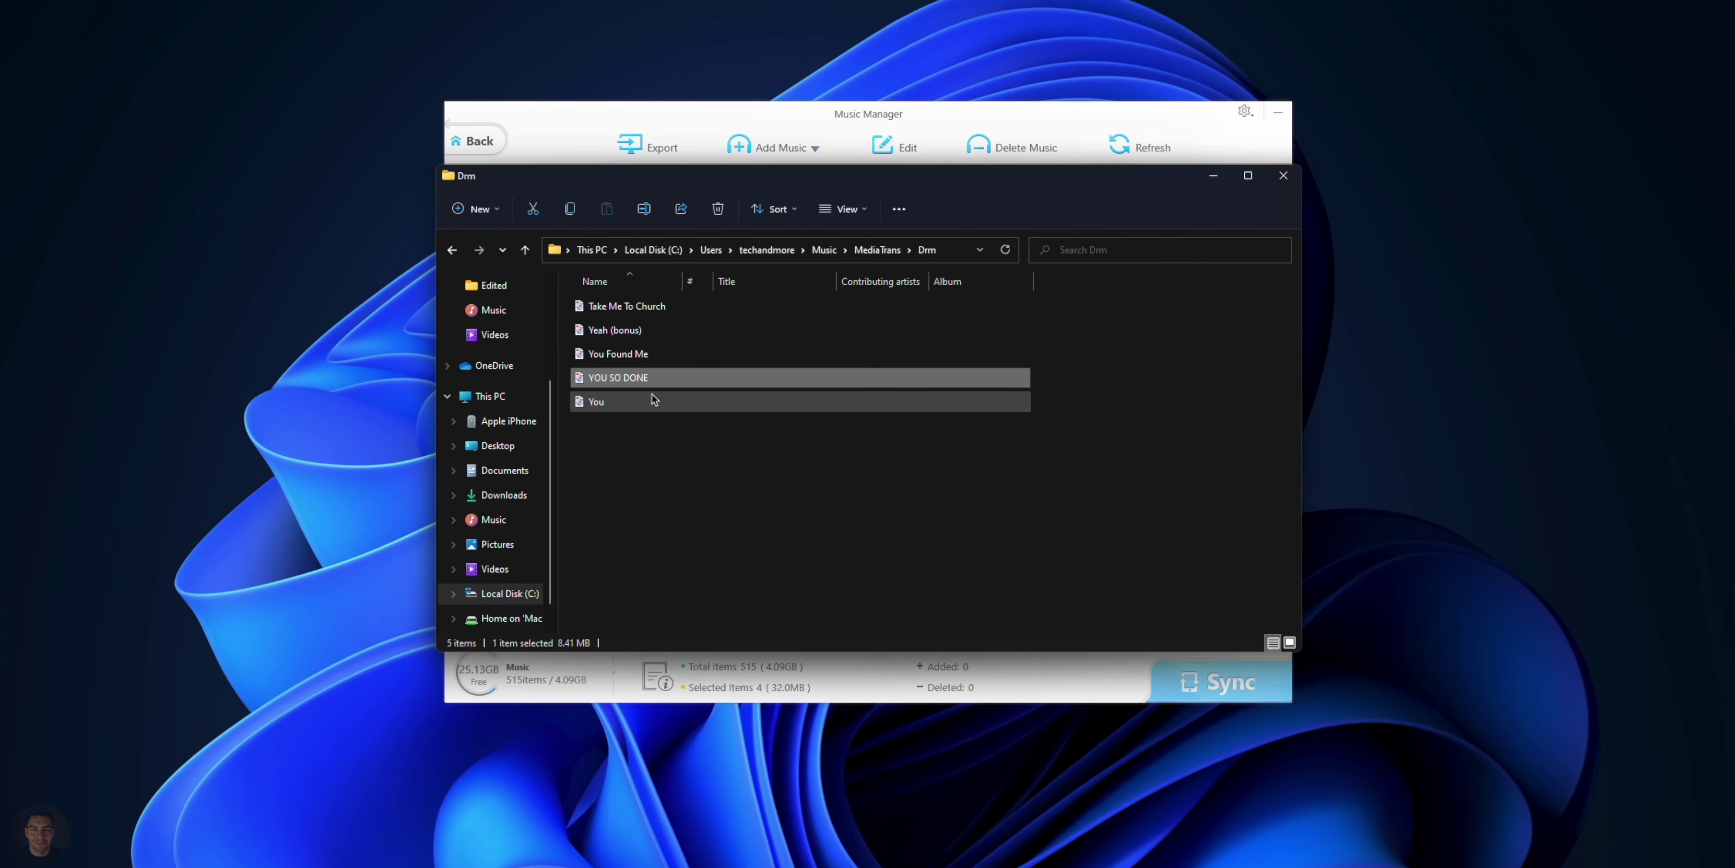
pyautogui.click(656, 309)
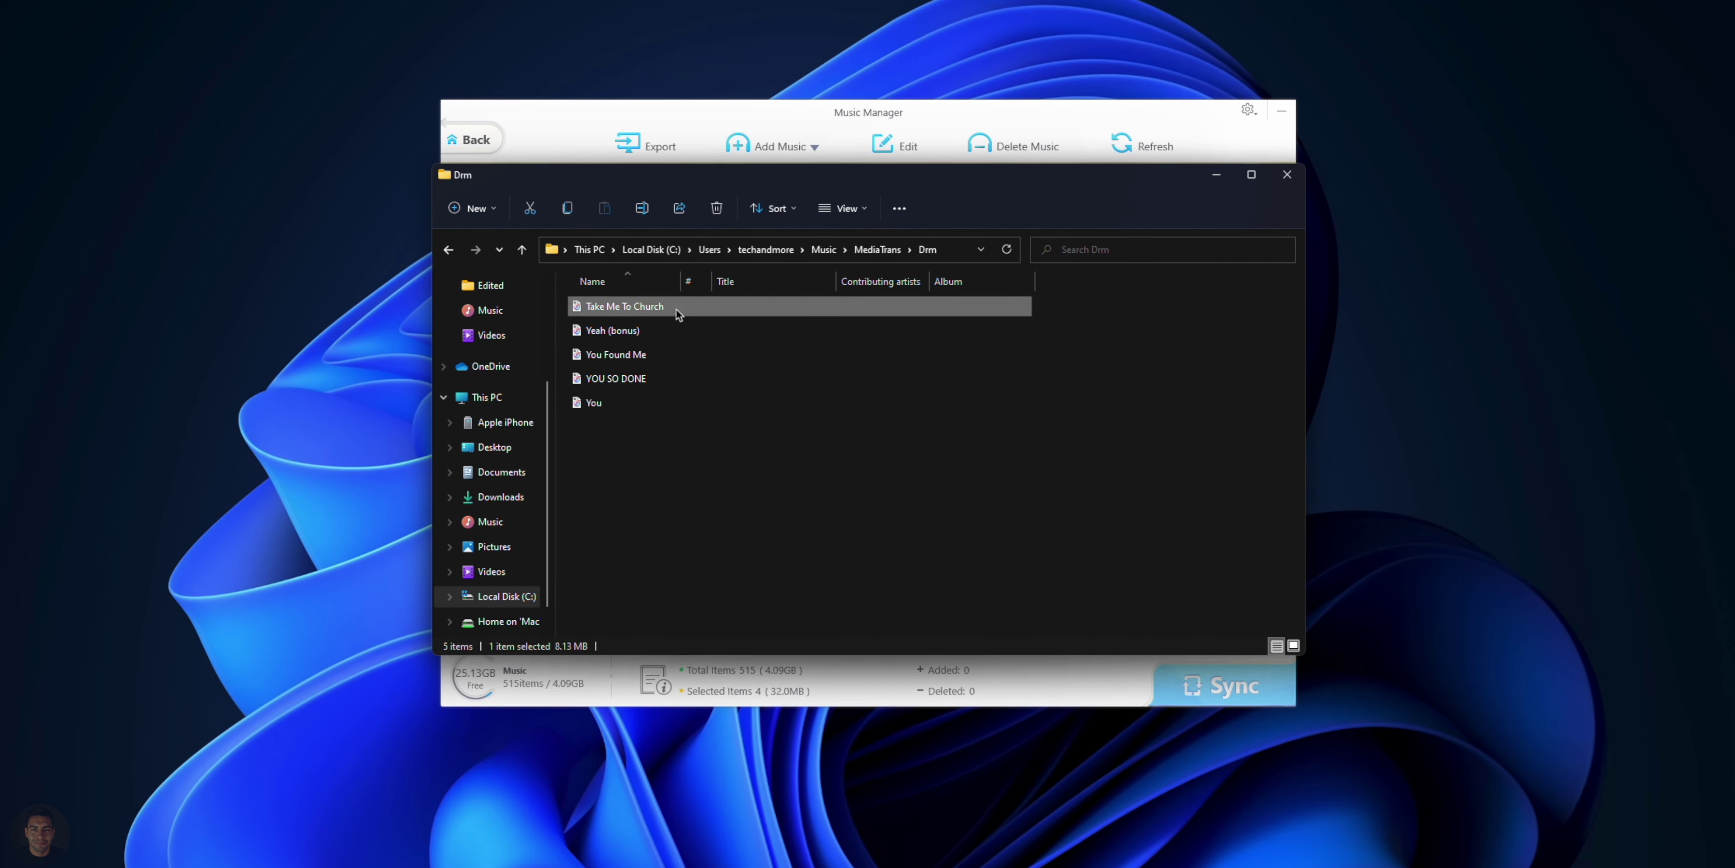
pyautogui.click(445, 249)
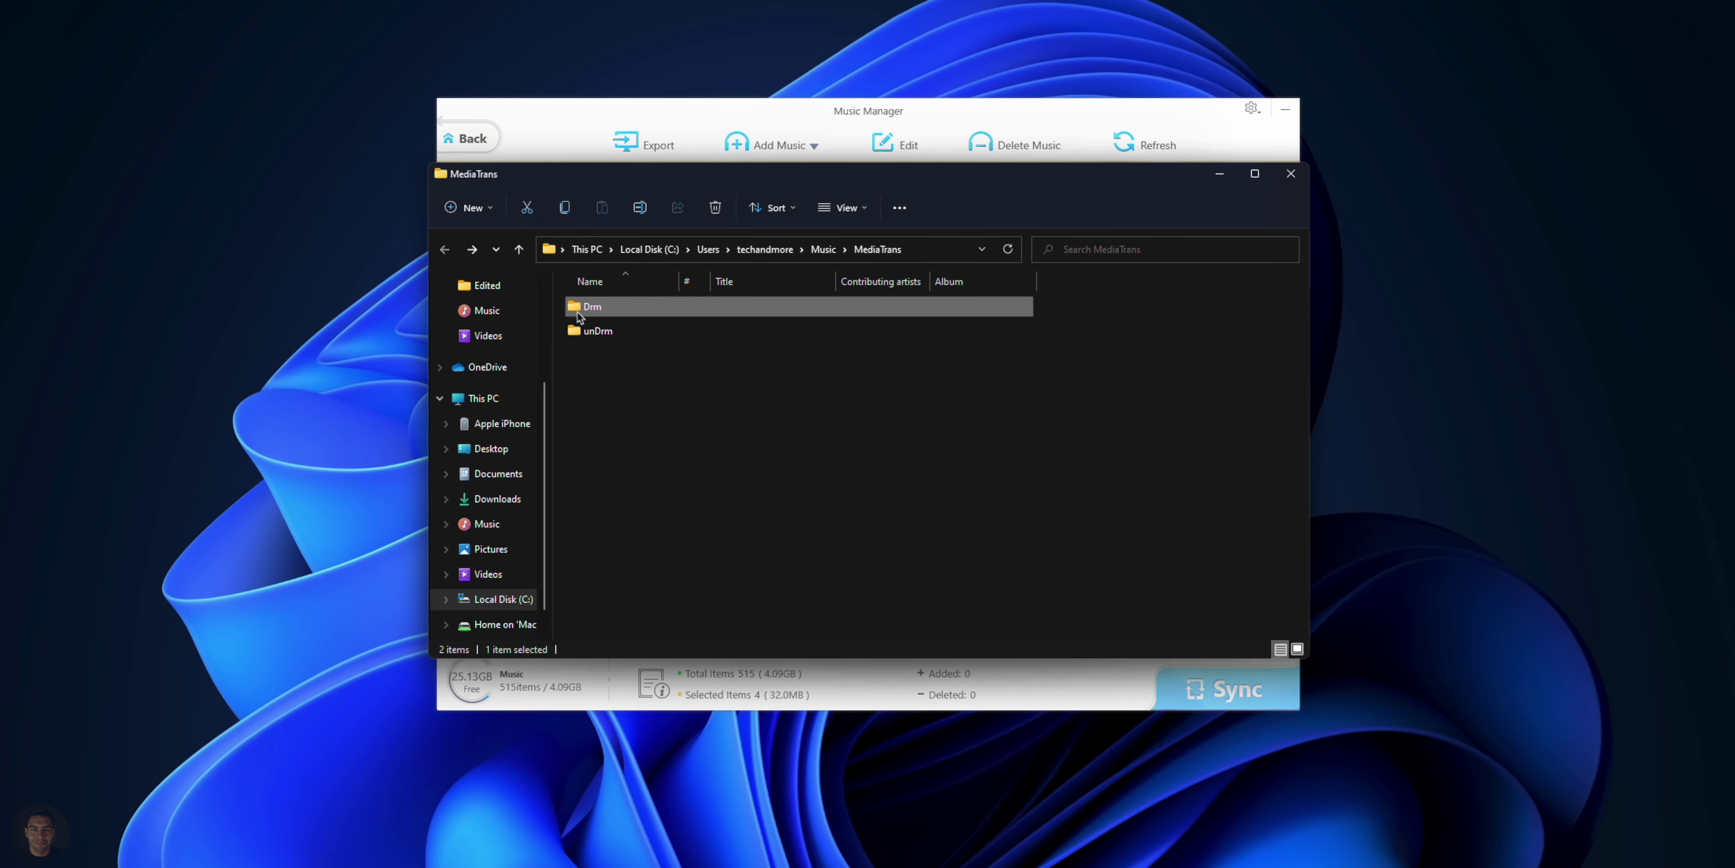
pyautogui.doubleClick(572, 303)
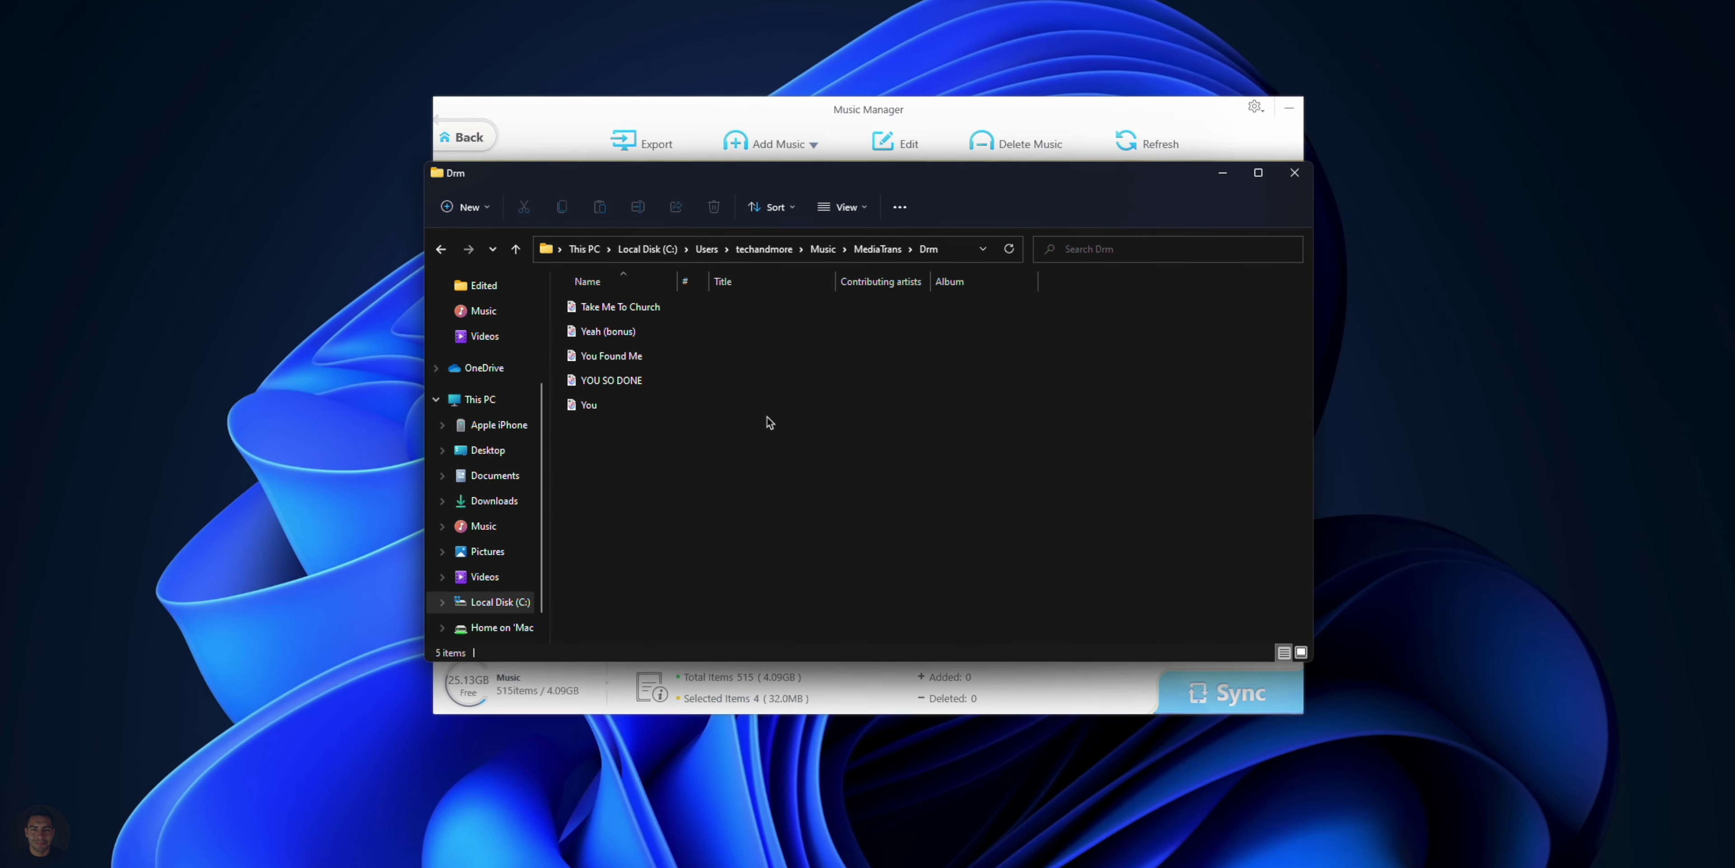
pyautogui.click(647, 331)
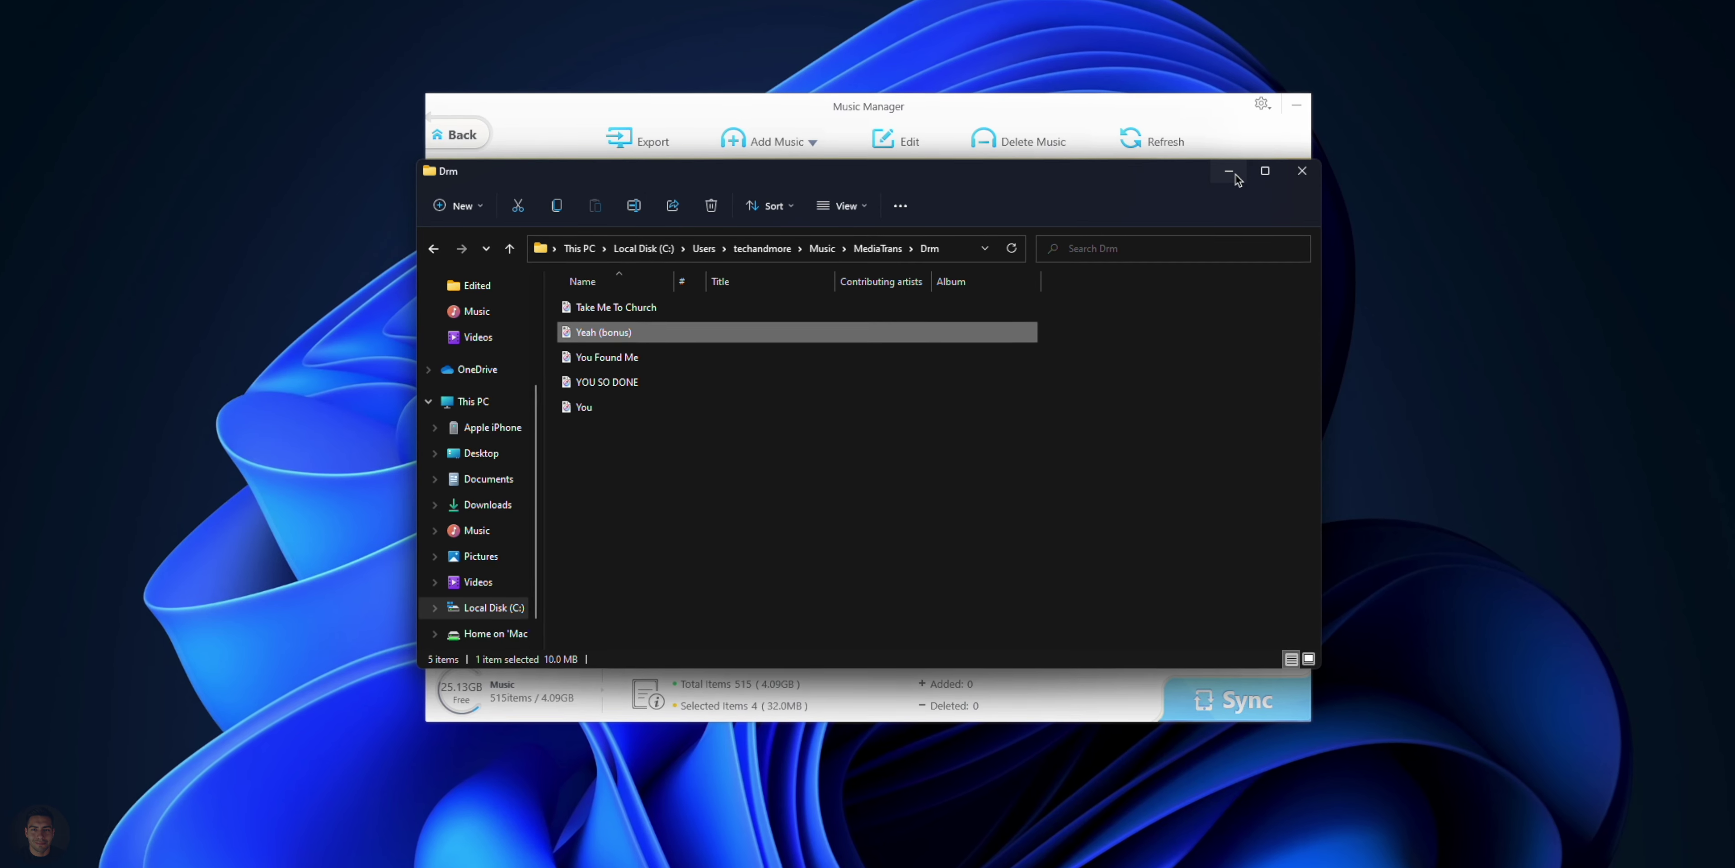
# Dismiss the Drm folder window and leave the Music Manager for the main screen.
pyautogui.click(1288, 177)
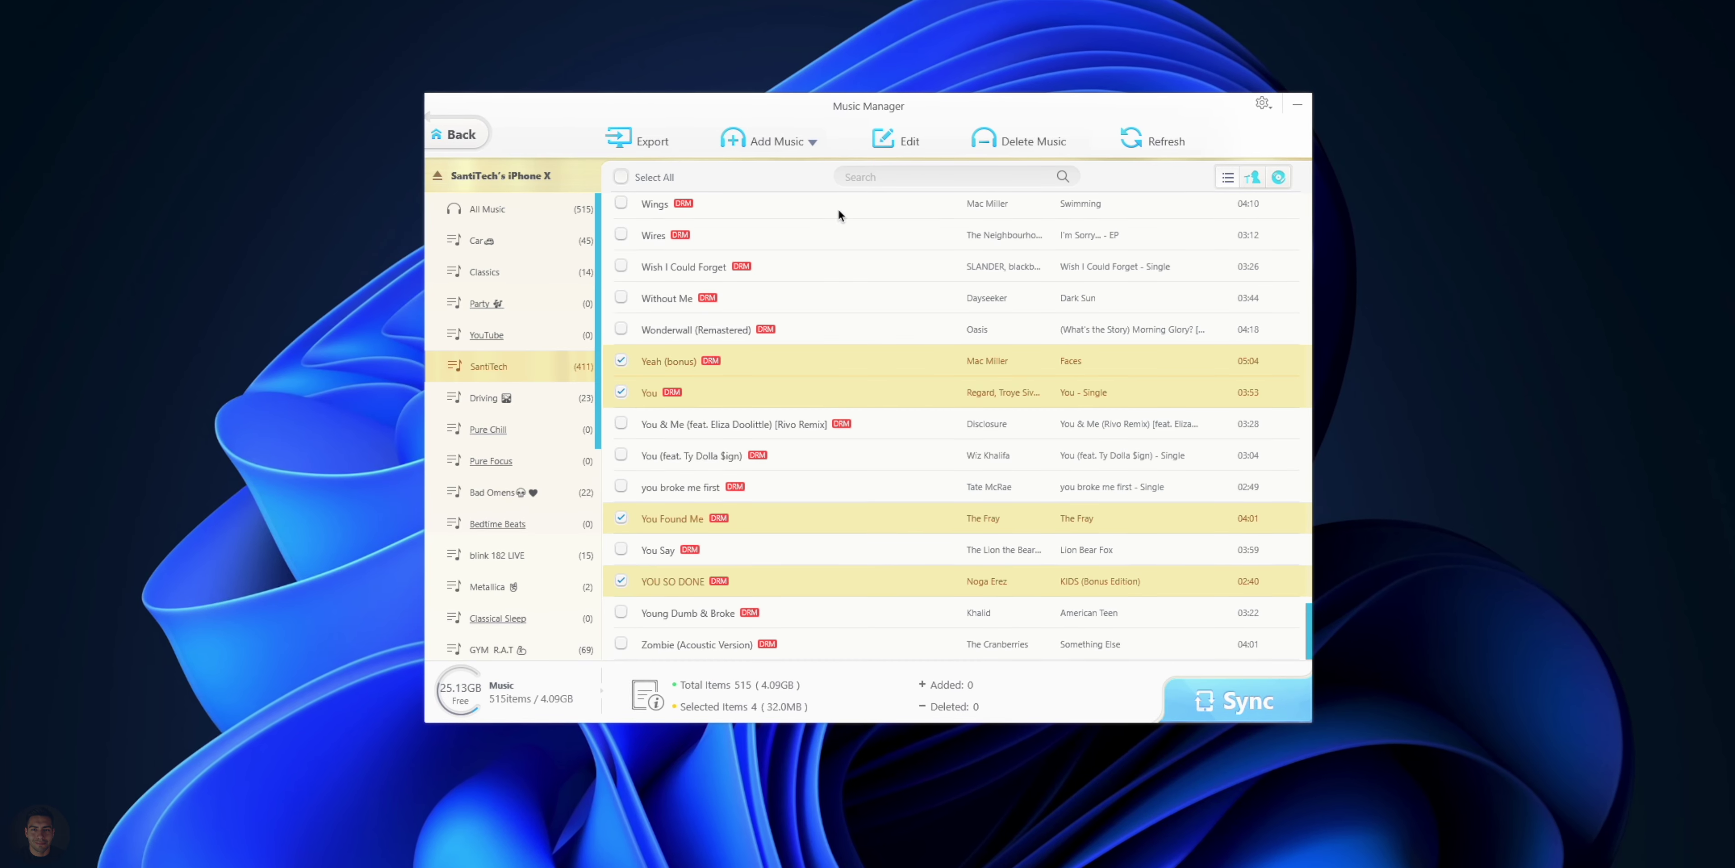
pyautogui.click(460, 133)
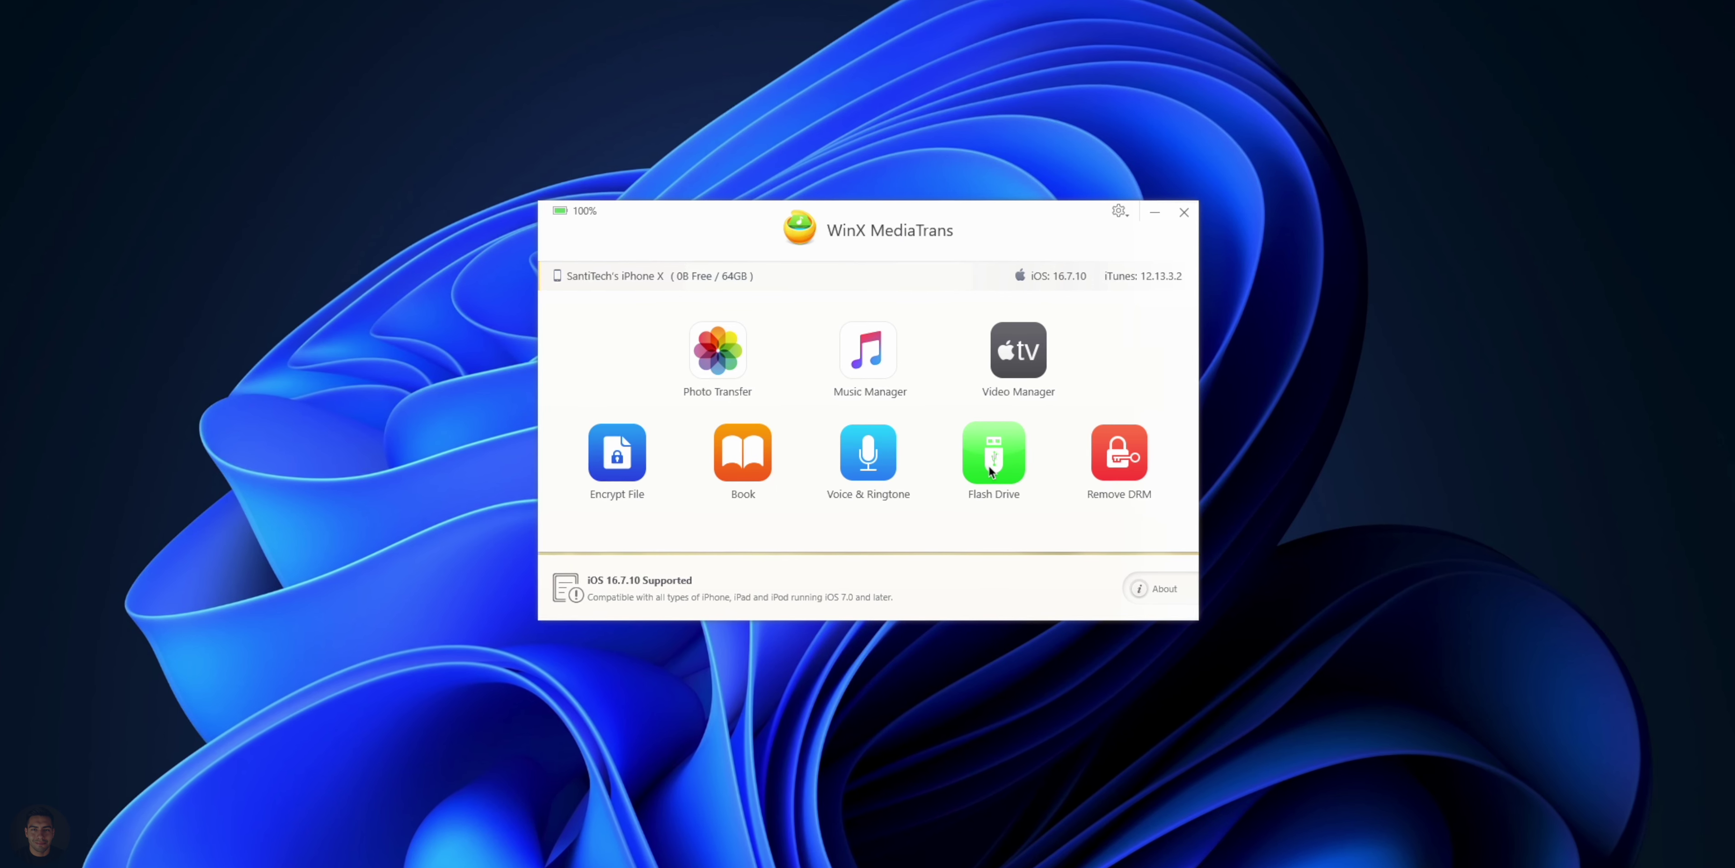
# Open Flash Drive to view the General Storage area and return to the main screen.
pyautogui.click(1003, 470)
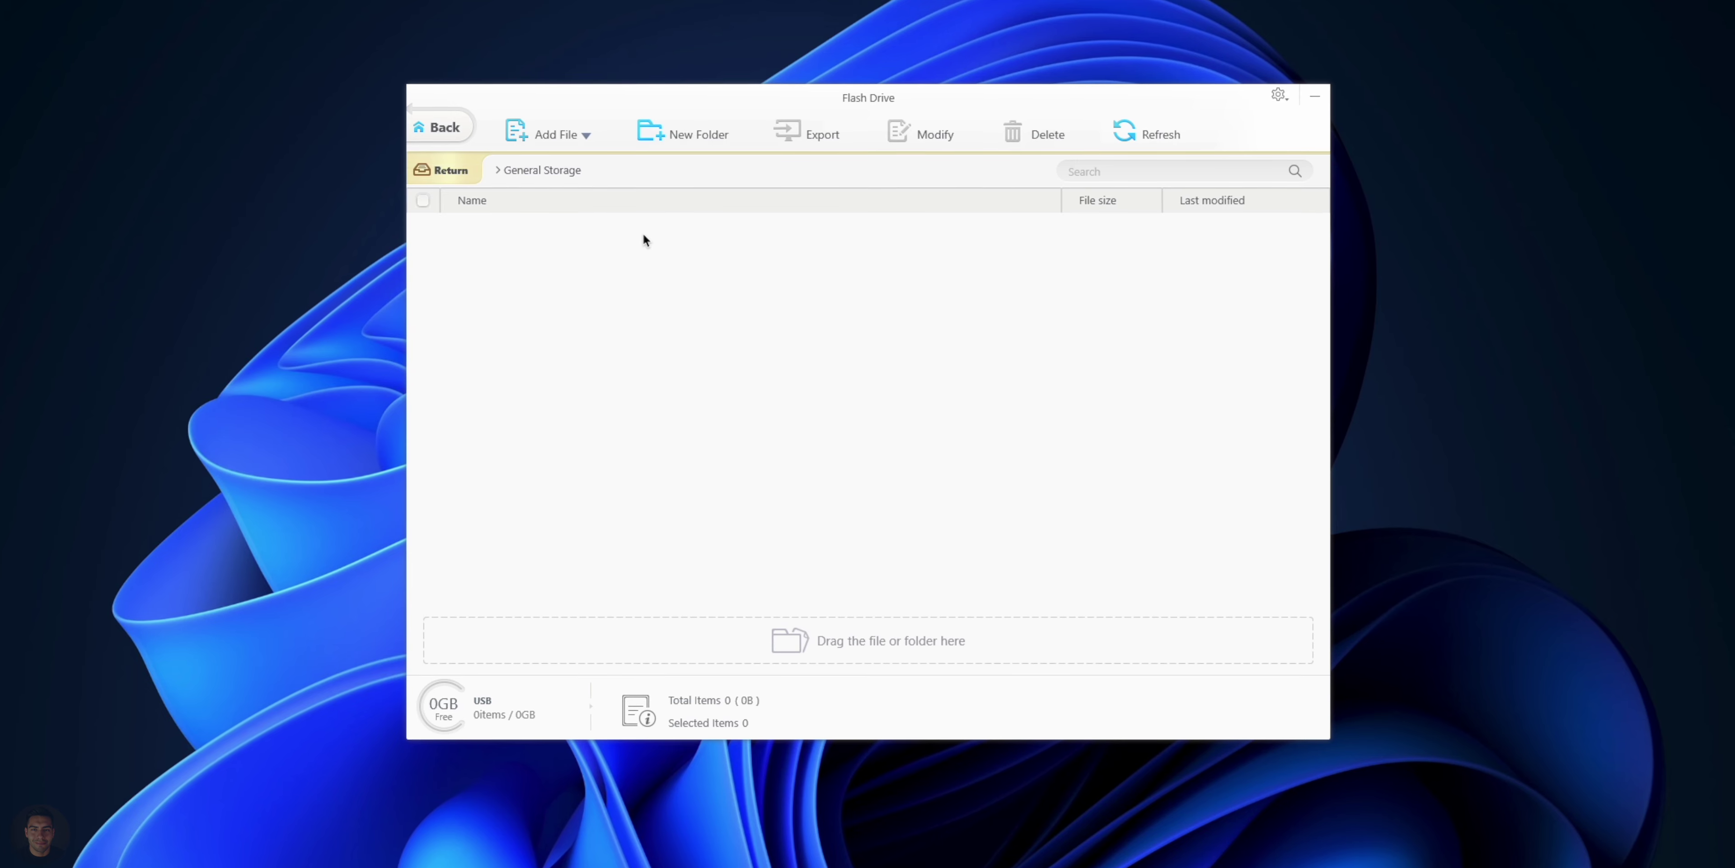
pyautogui.click(437, 127)
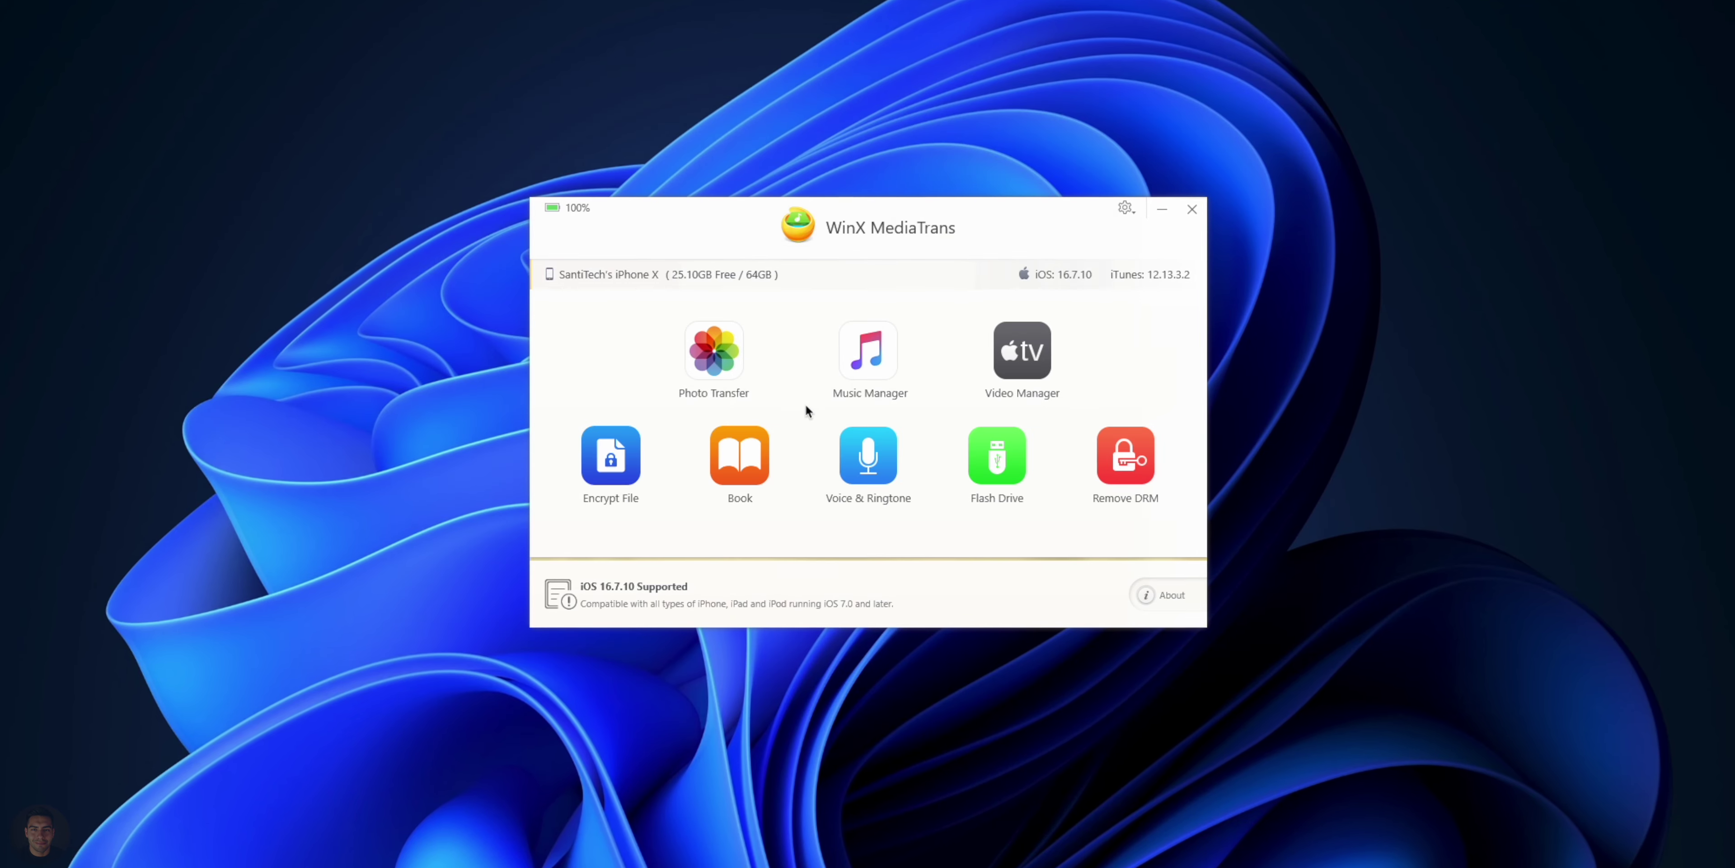
pyautogui.moveTo(981, 233)
pyautogui.mouseDown()
pyautogui.moveTo(972, 219)
pyautogui.moveTo(964, 246)
pyautogui.mouseUp()
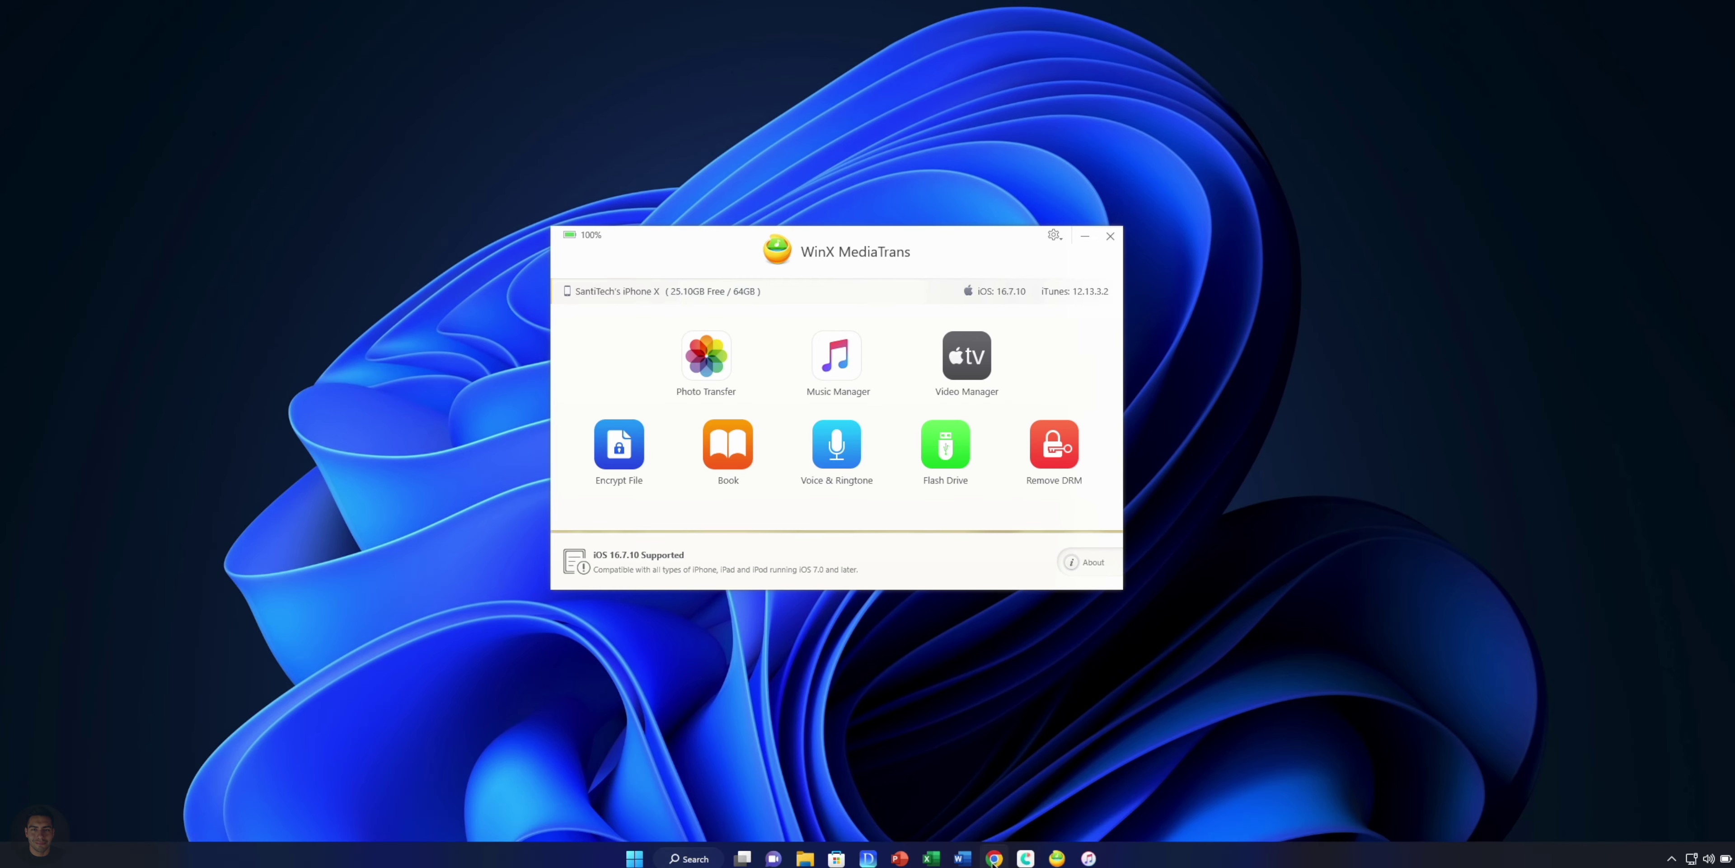
# Switch to Chrome and look through the WinX MediaTrans product page down to its footer and back to its beginning.
pyautogui.click(994, 856)
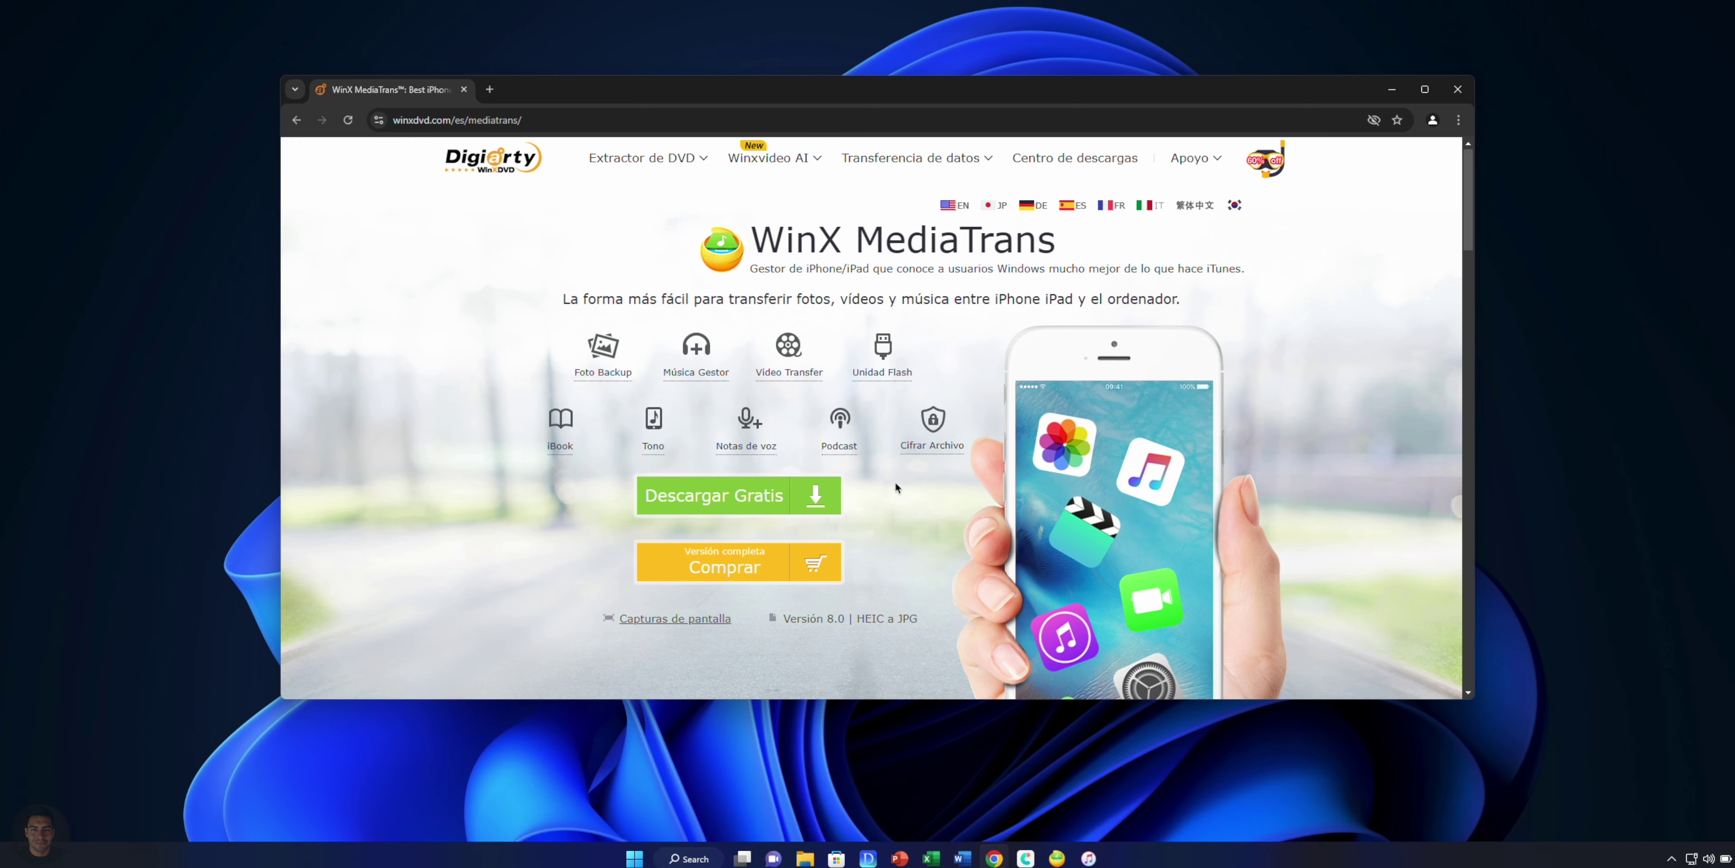
pyautogui.scroll(-10, 891, 502)
pyautogui.scroll(-15, 891, 506)
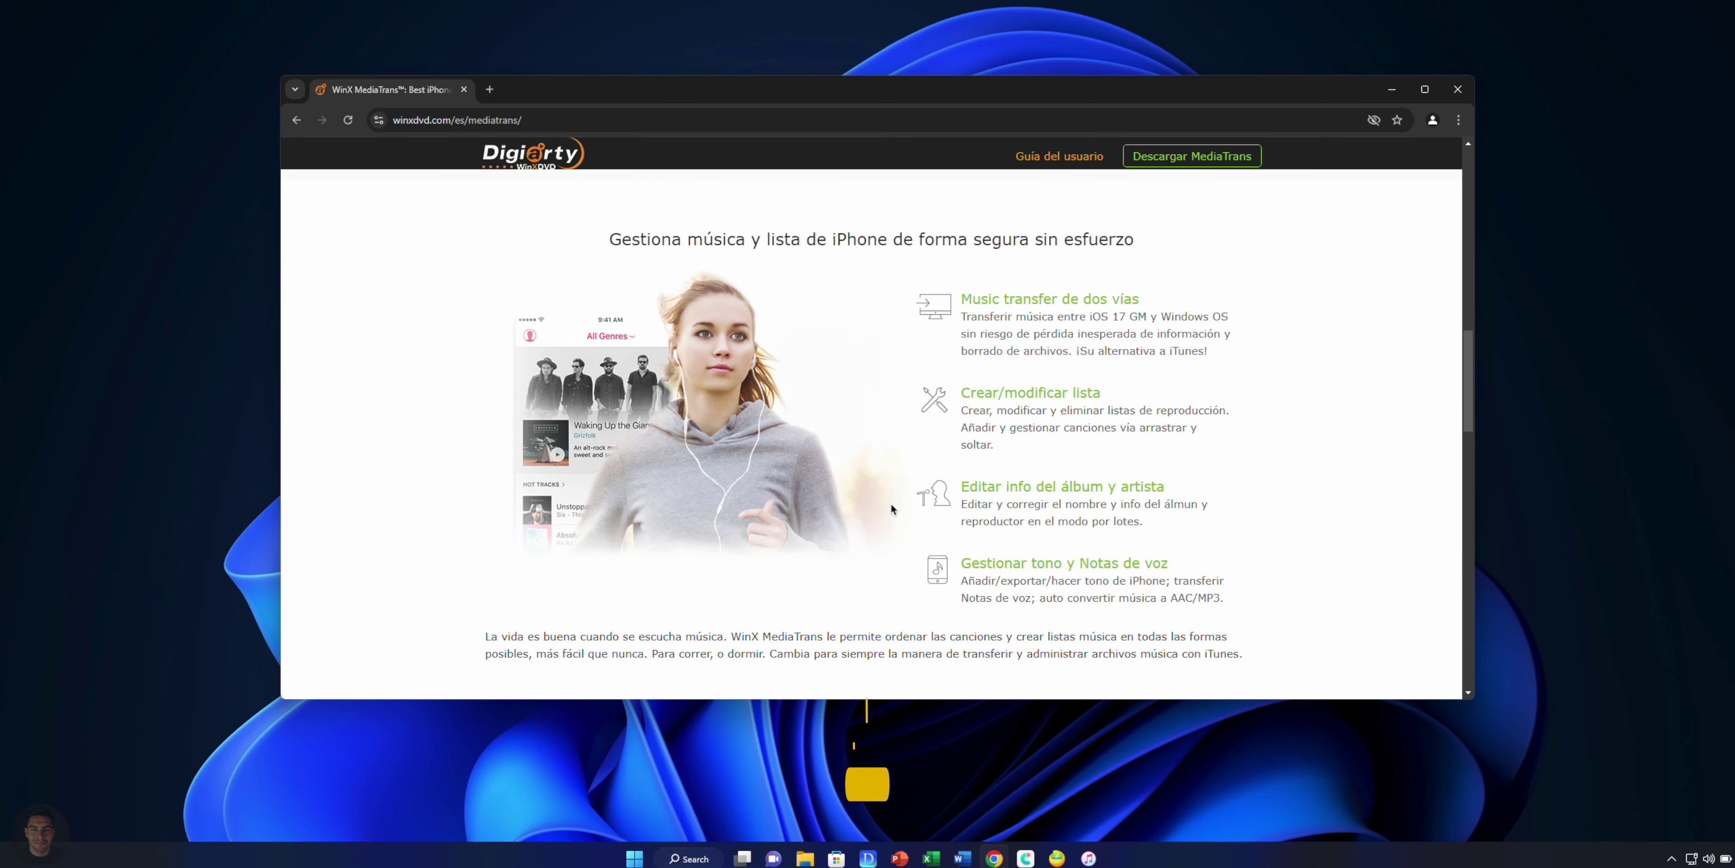
pyautogui.scroll(-5, 890, 505)
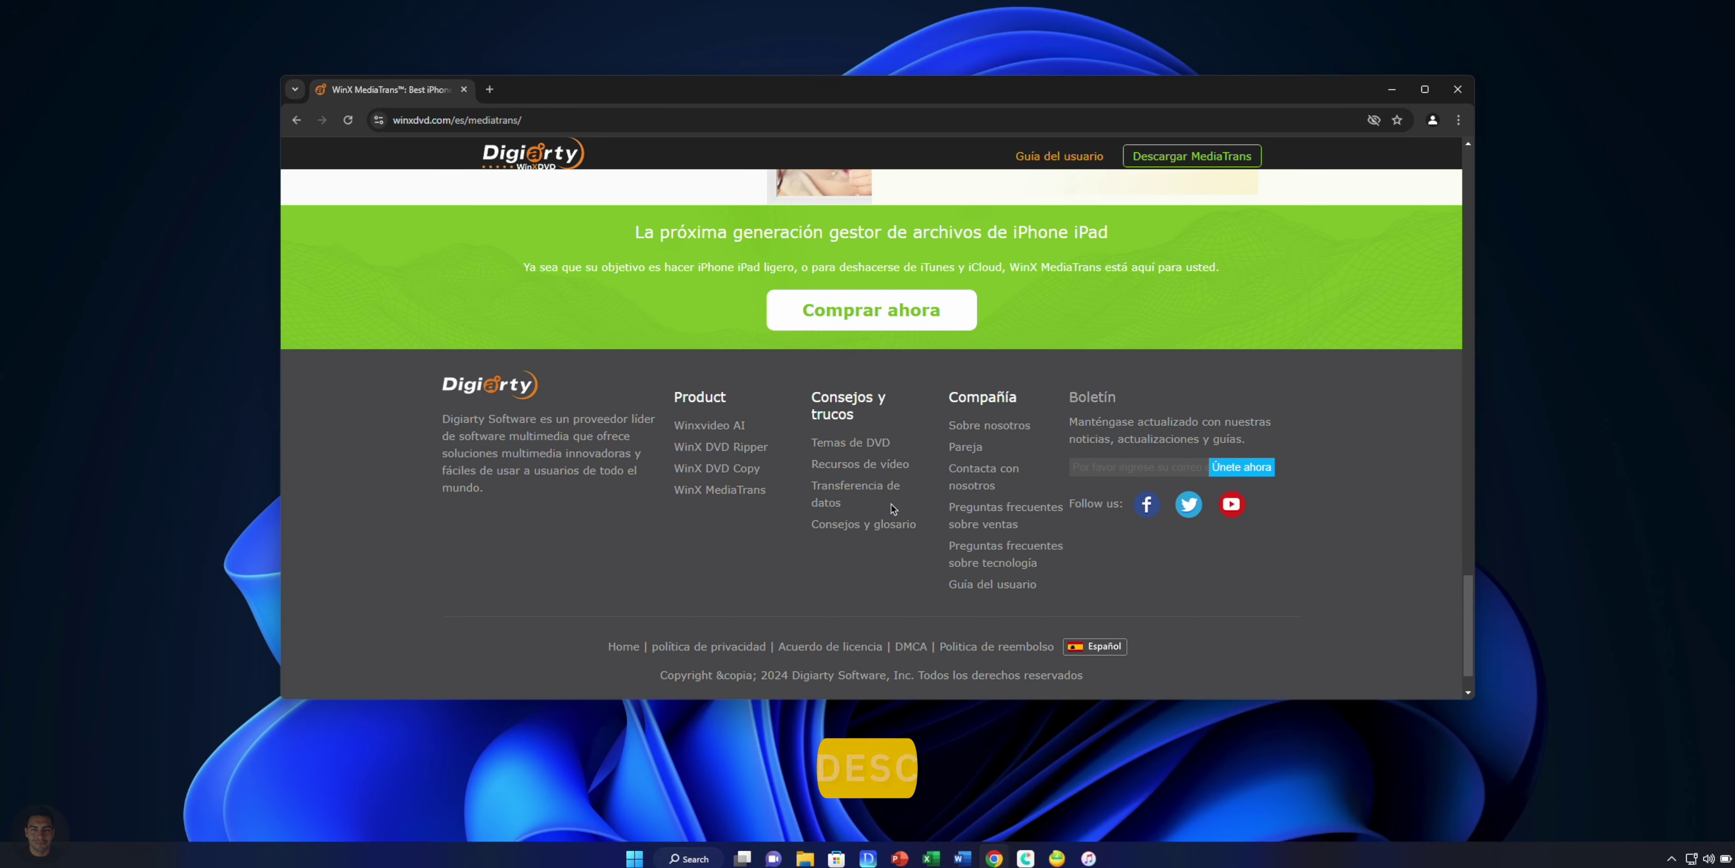
pyautogui.scroll(20, 890, 502)
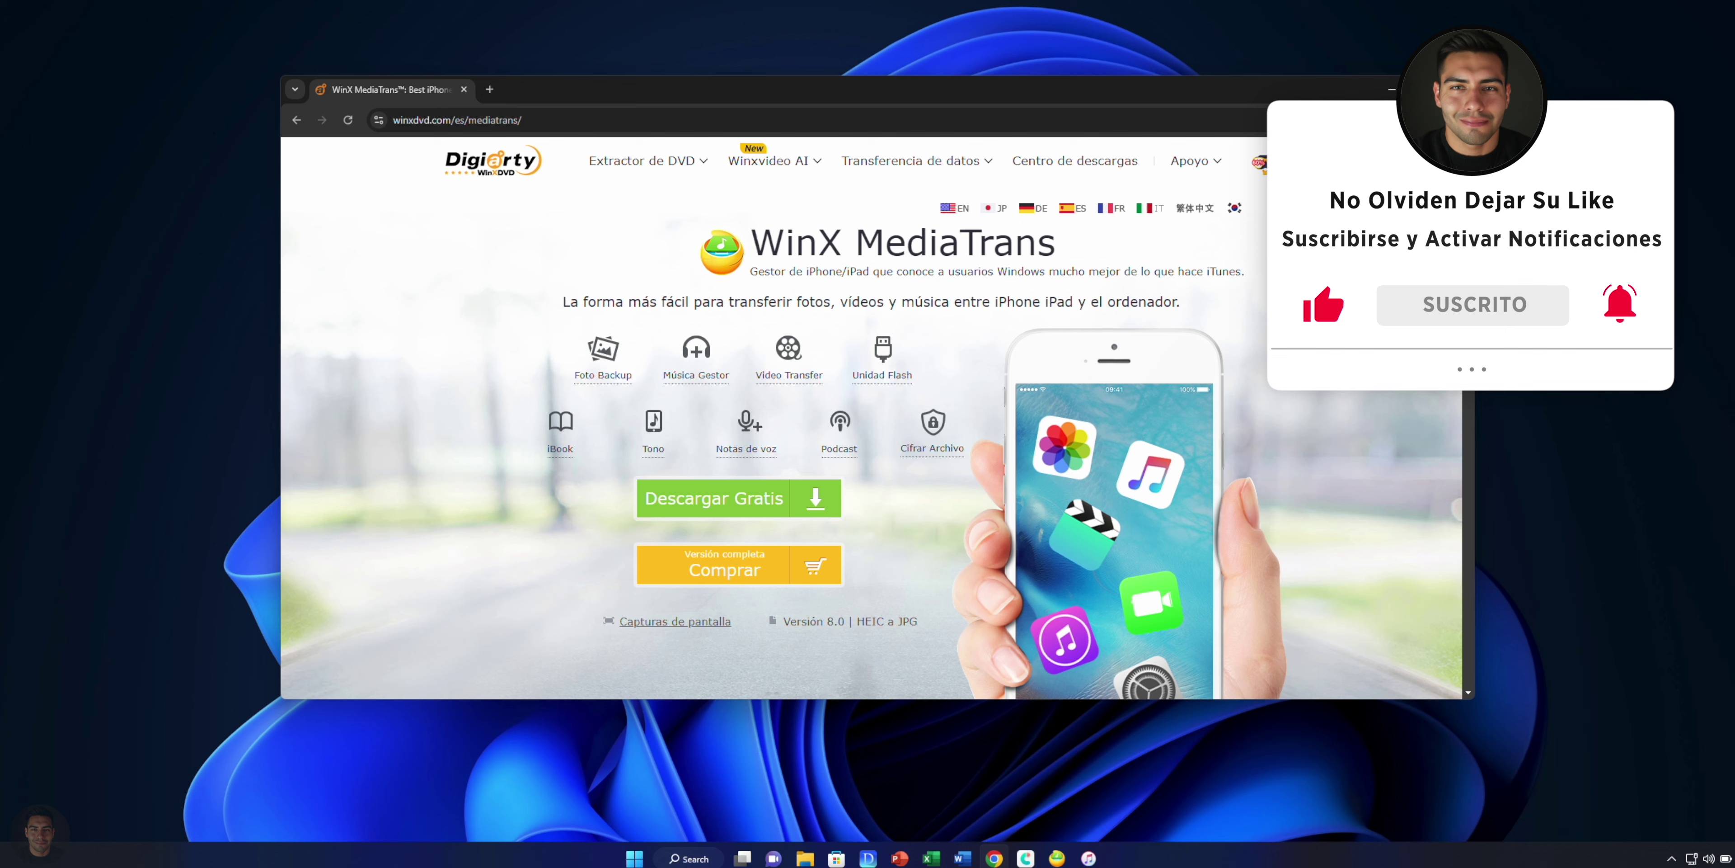
pyautogui.click(1388, 89)
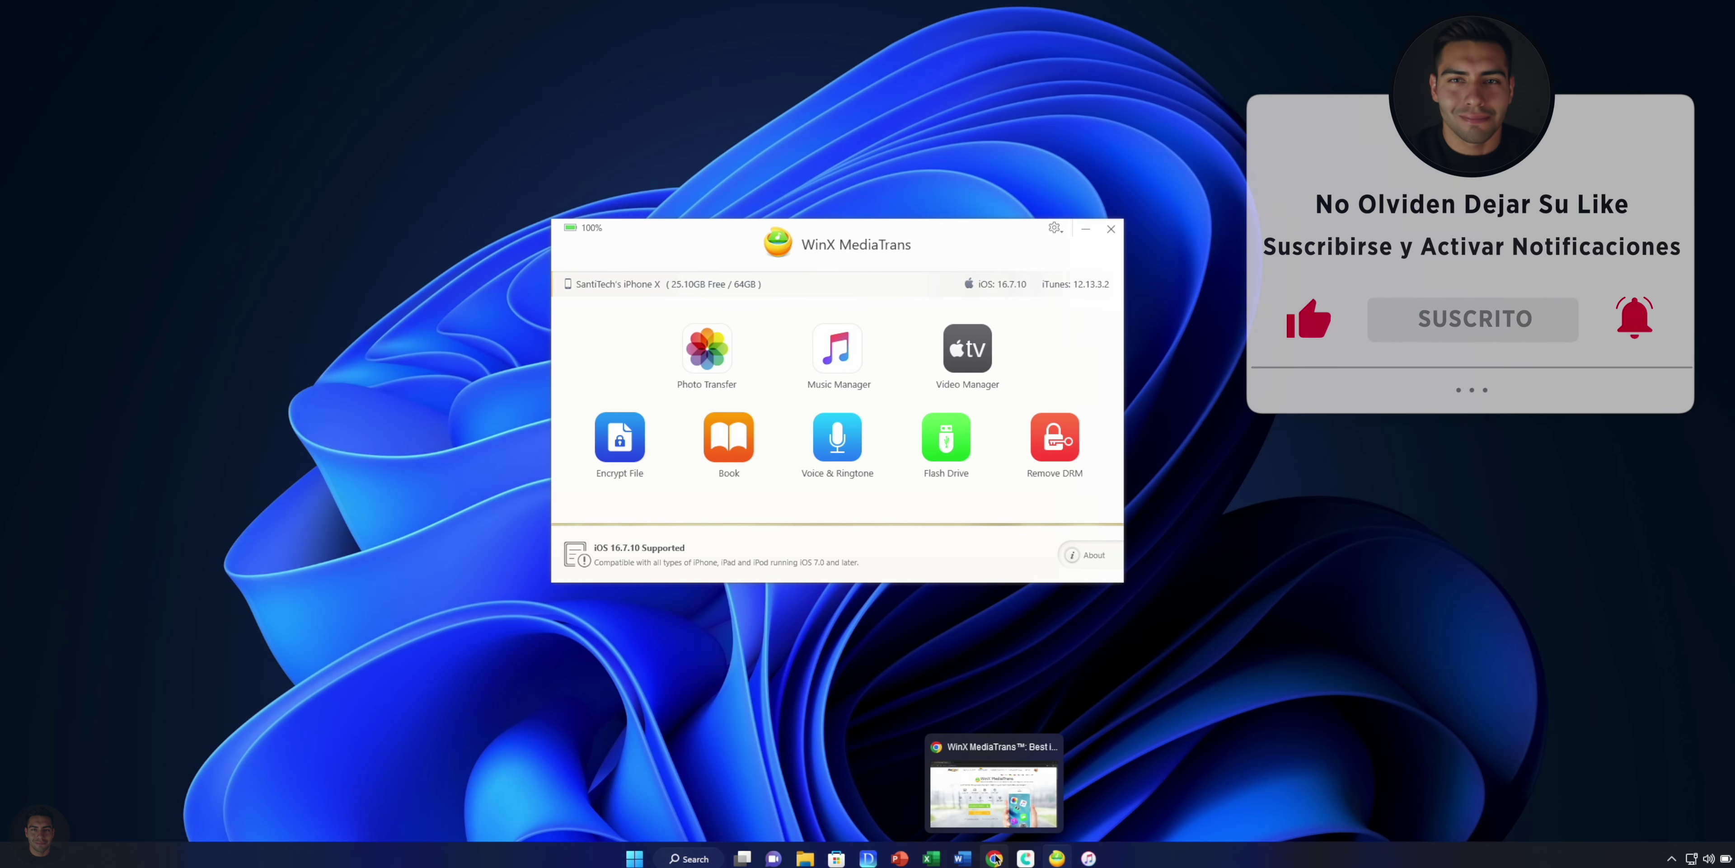
pyautogui.click(995, 785)
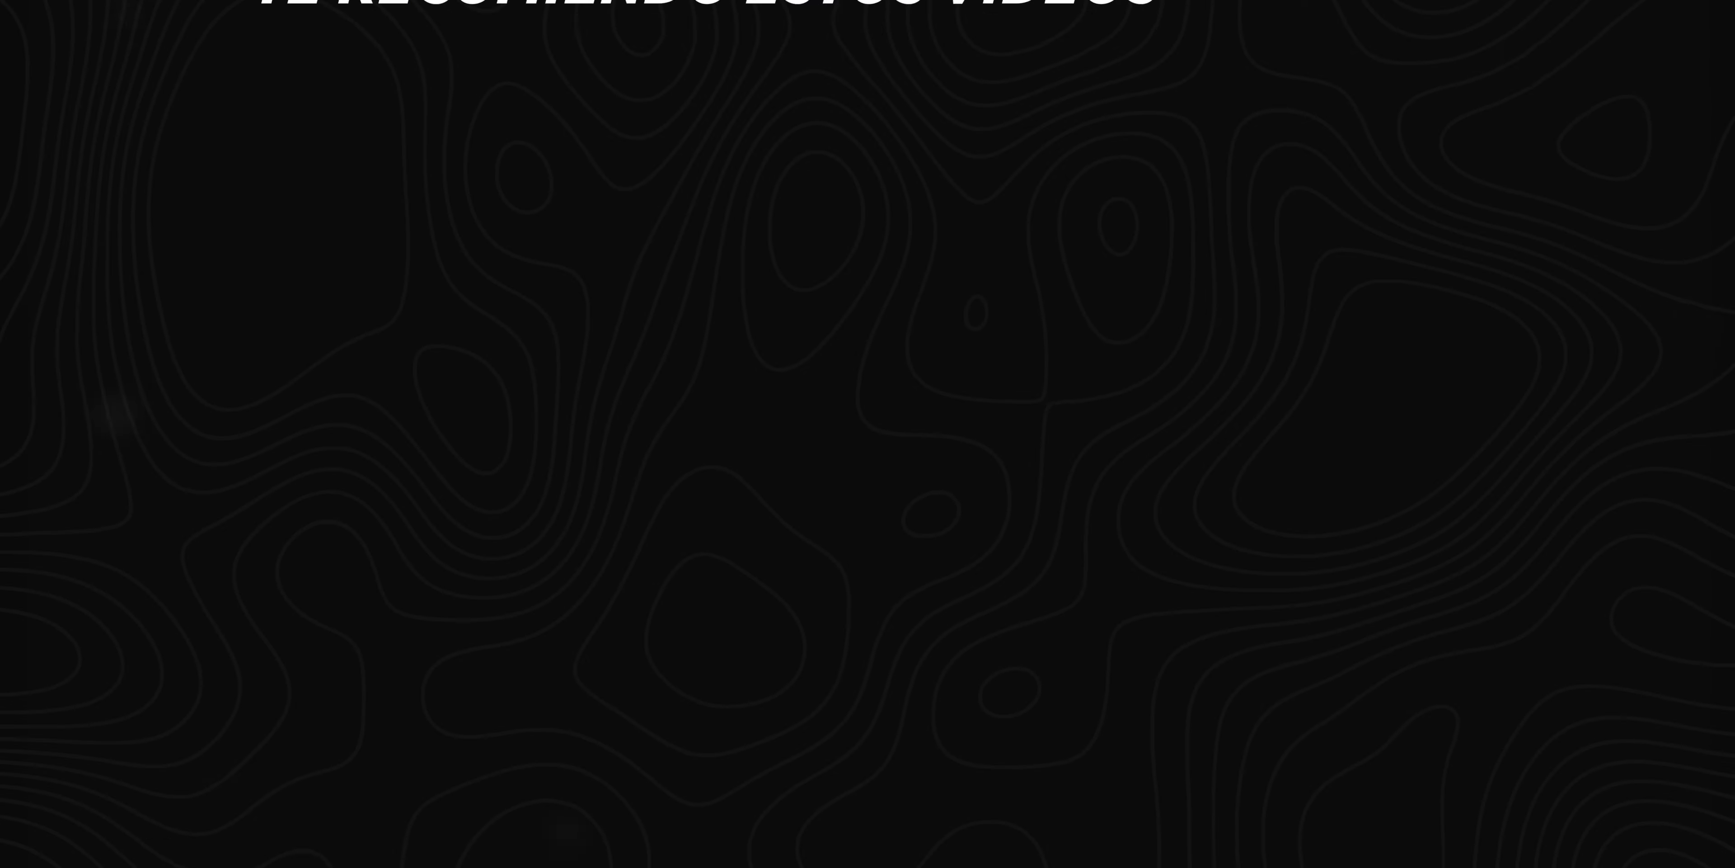